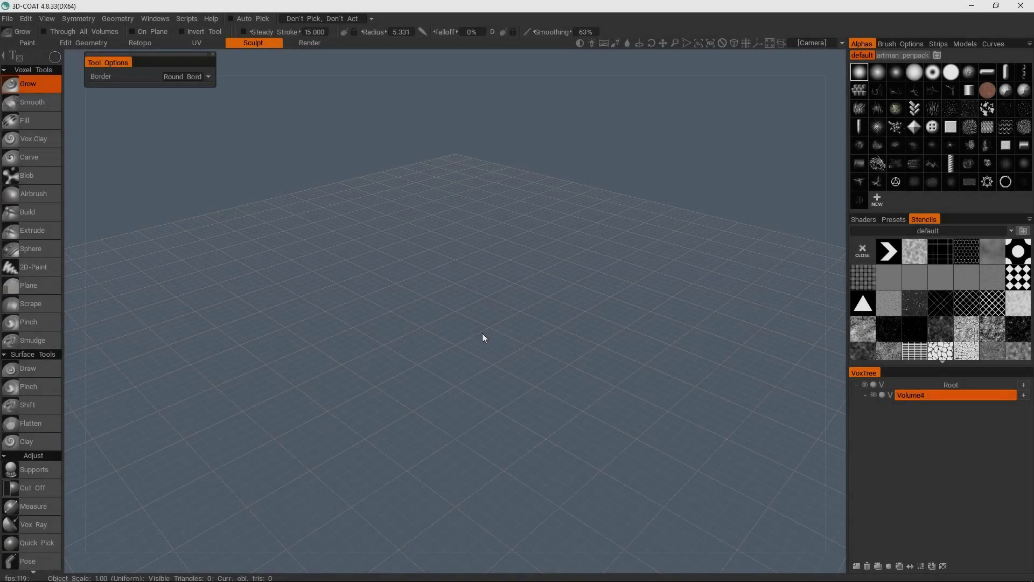
# - Add a cube primitive about 189 mm per side at the origin
pyautogui.click(522, 192)
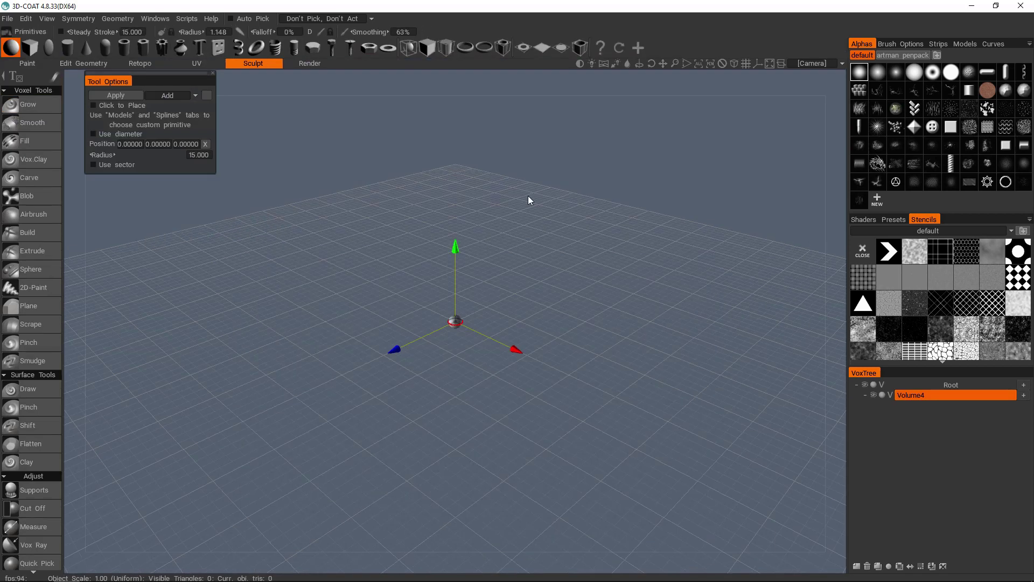
pyautogui.click(30, 49)
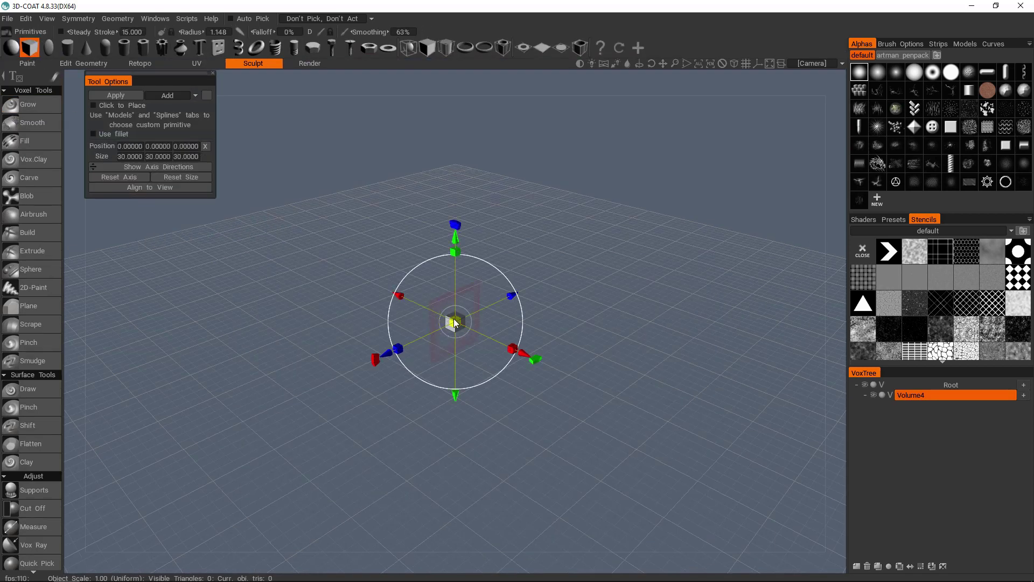
pyautogui.moveTo(559, 291); pyautogui.dragTo(518, 306)
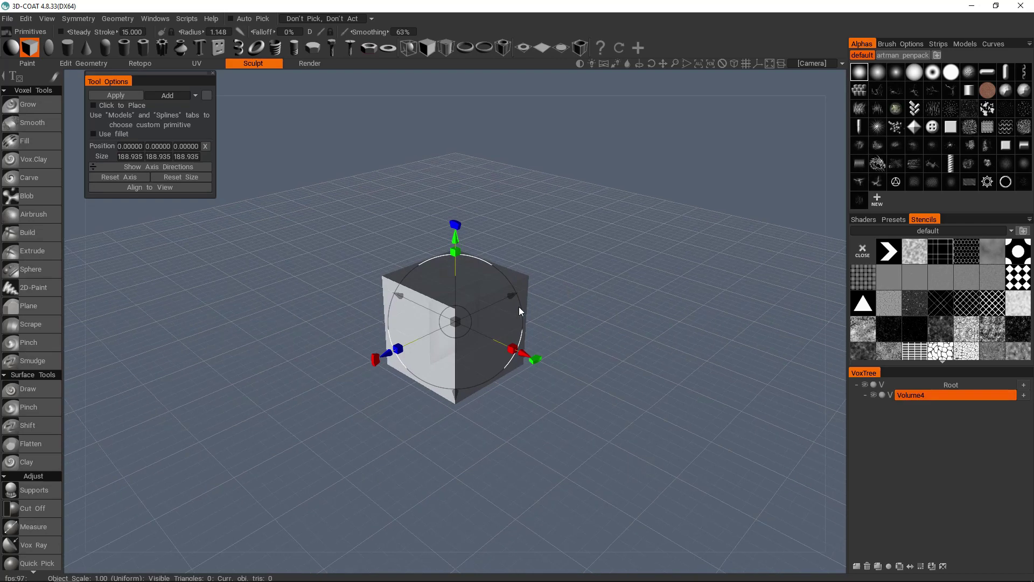
pyautogui.press('Return')
pyautogui.scroll(2, 457, 293)
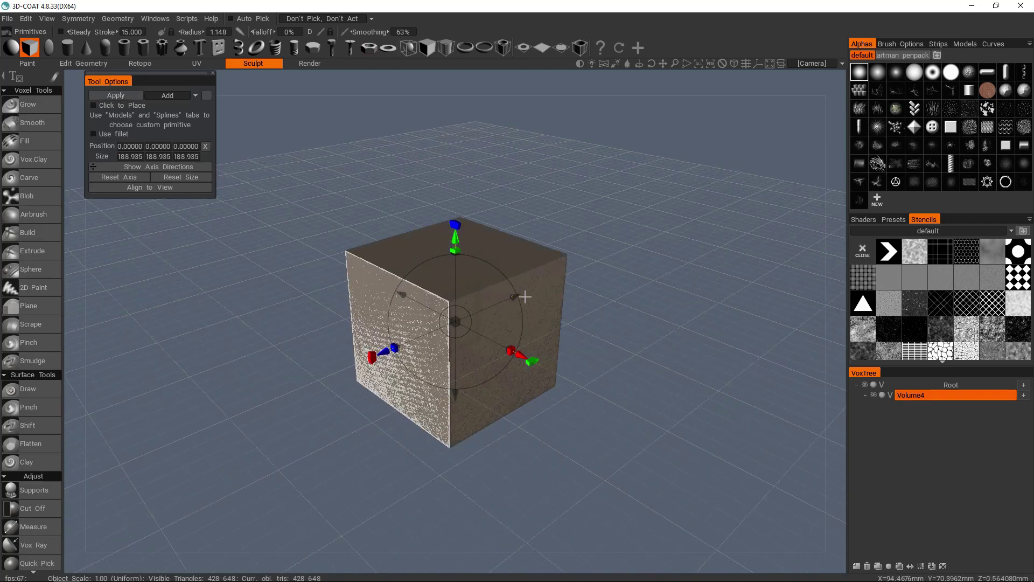
# - Hide a circular region straight through the middle of the cube from the top view with the Vox Hide tool
pyautogui.click(38, 106)
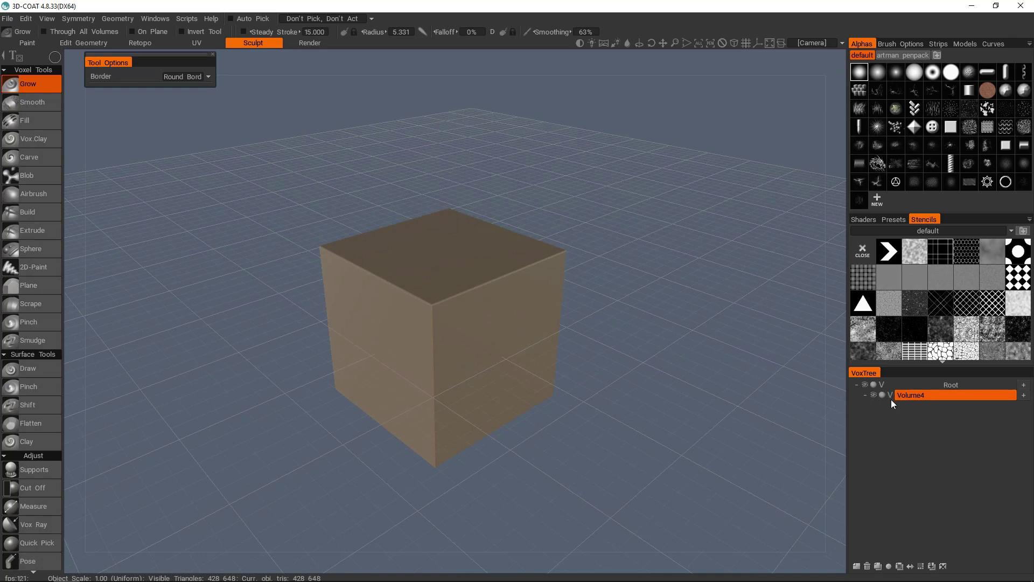
pyautogui.press('space')
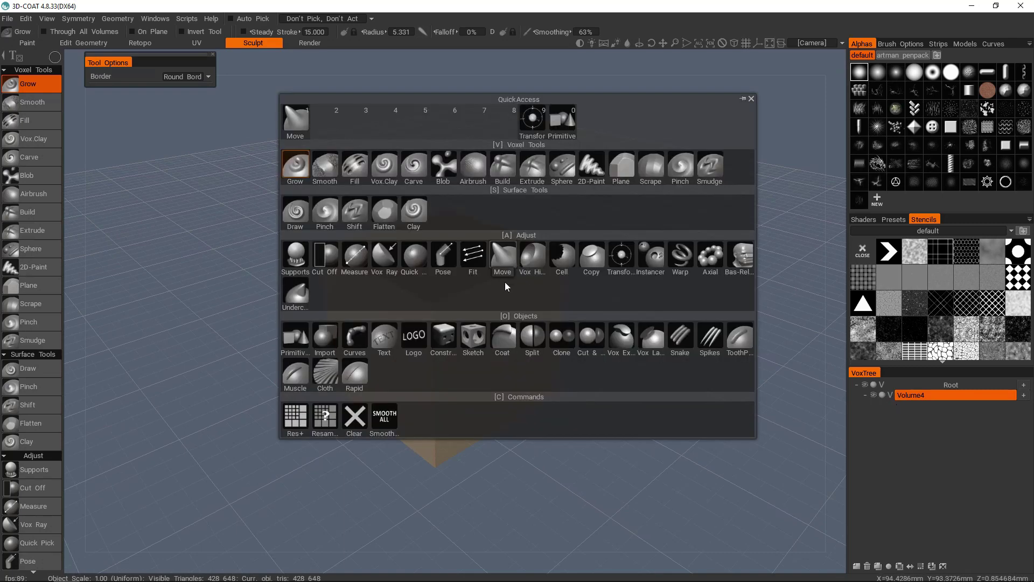
pyautogui.click(530, 257)
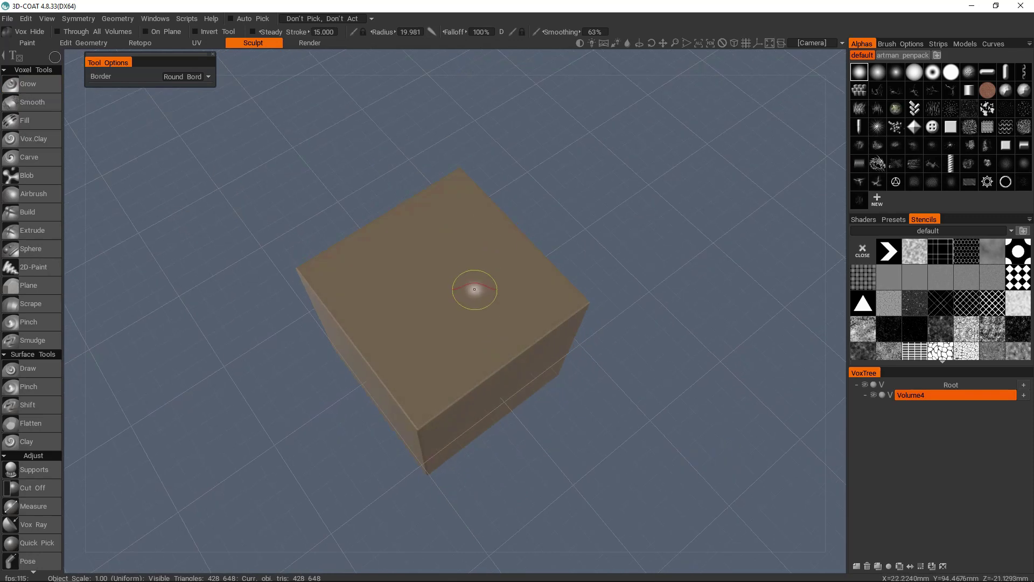
pyautogui.keyDown('shift'); pyautogui.moveTo(474, 291); pyautogui.dragTo(469, 318, button='right'); pyautogui.keyUp('shift')
pyautogui.keyDown('alt'); pyautogui.moveTo(470, 322); pyautogui.dragTo(480, 270); pyautogui.keyUp('alt')
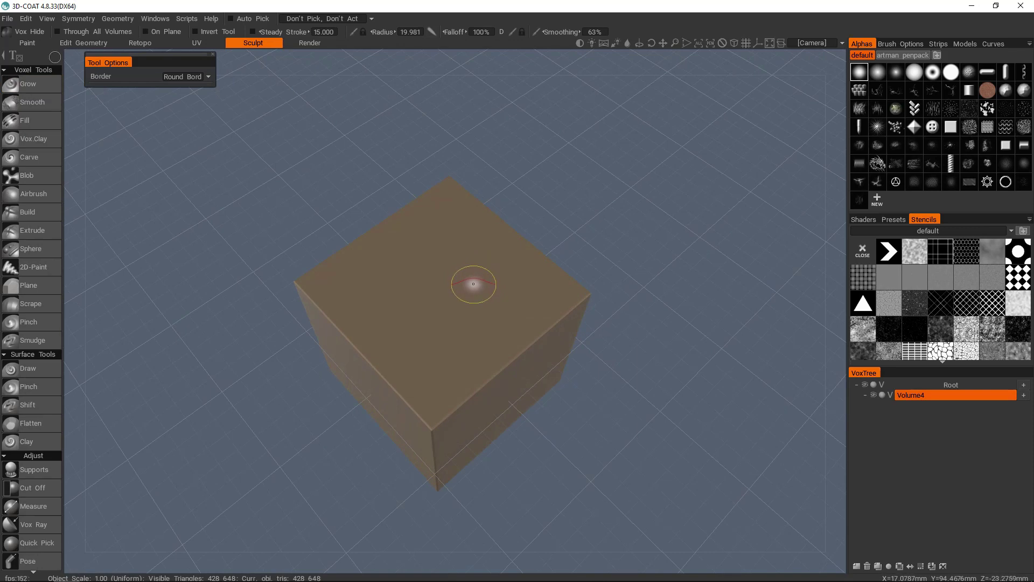
pyautogui.moveTo(471, 291)
pyautogui.keyDown('alt'); pyautogui.mouseDown()
pyautogui.moveTo(487, 305)
pyautogui.moveTo(467, 265)
pyautogui.moveTo(470, 282)
pyautogui.mouseUp(); pyautogui.keyUp('alt')
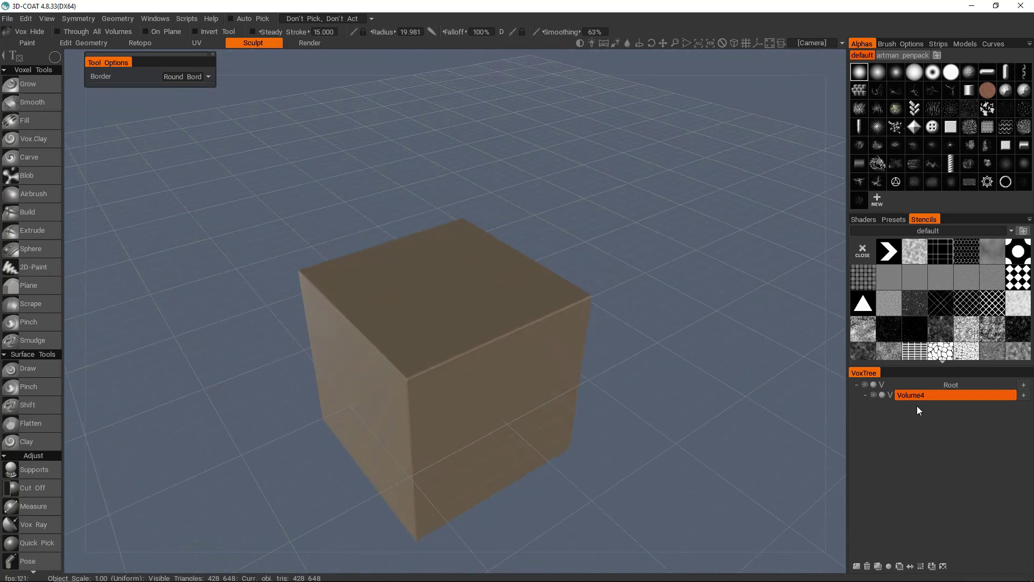
pyautogui.moveTo(423, 314)
pyautogui.keyDown('alt'); pyautogui.mouseDown()
pyautogui.moveTo(503, 312)
pyautogui.moveTo(490, 409)
pyautogui.moveTo(477, 290)
pyautogui.moveTo(455, 296)
pyautogui.mouseUp(); pyautogui.keyUp('alt')
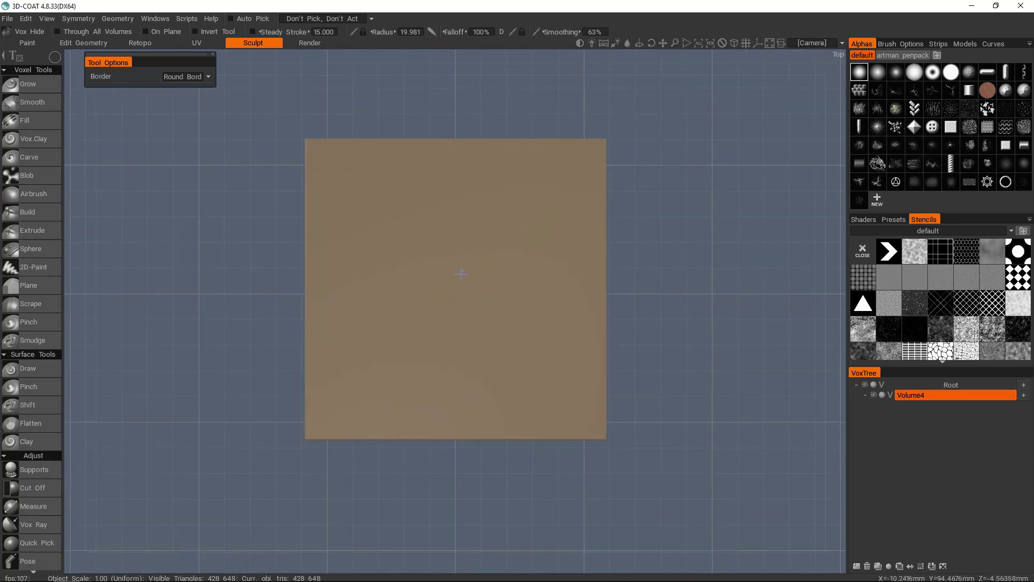
pyautogui.moveTo(455, 294); pyautogui.dragTo(532, 366, button='right')
pyautogui.moveTo(499, 277)
pyautogui.keyDown('alt'); pyautogui.mouseDown()
pyautogui.moveTo(531, 282)
pyautogui.moveTo(505, 269)
pyautogui.moveTo(499, 316)
pyautogui.moveTo(484, 261)
pyautogui.mouseUp(); pyautogui.keyUp('alt')
pyautogui.scroll(-3, 497, 296)
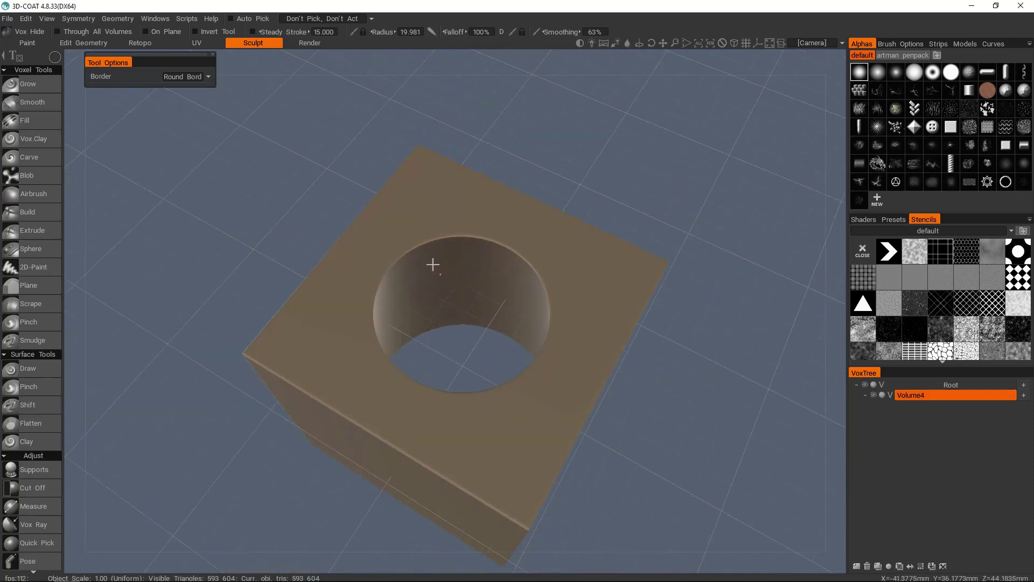
# - Restore a round core joined to one side of the hole and hide a curved area at the cube's corner
pyautogui.keyDown('alt'); pyautogui.moveTo(470, 287); pyautogui.dragTo(300, 341); pyautogui.keyUp('alt')
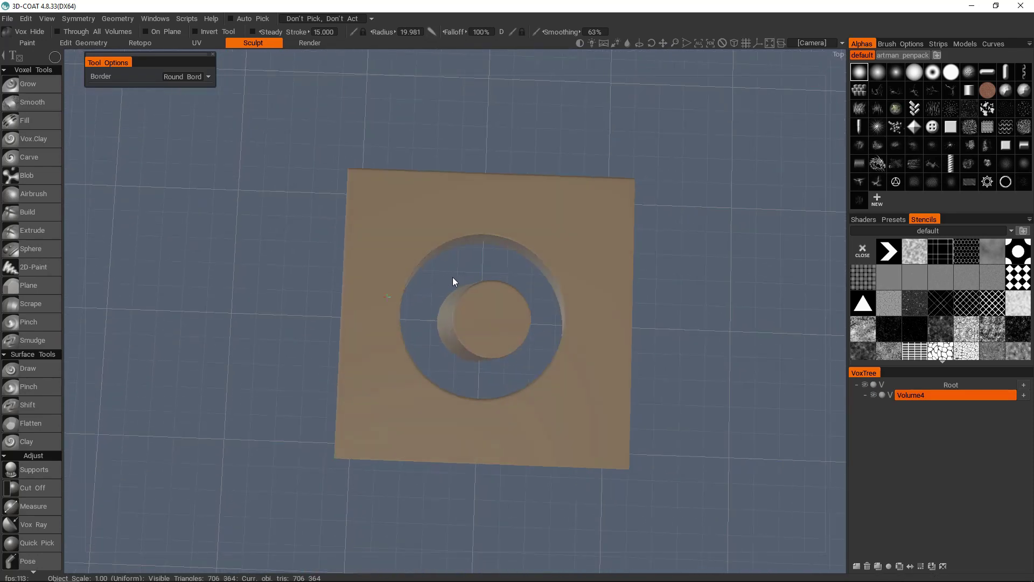
pyautogui.moveTo(437, 283)
pyautogui.mouseDown()
pyautogui.moveTo(479, 313)
pyautogui.moveTo(393, 261)
pyautogui.moveTo(362, 285)
pyautogui.moveTo(406, 315)
pyautogui.moveTo(582, 275)
pyautogui.moveTo(596, 302)
pyautogui.moveTo(586, 318)
pyautogui.moveTo(508, 247)
pyautogui.mouseUp()
pyautogui.scroll(-3, 586, 318)
pyautogui.scroll(4, 508, 247)
pyautogui.moveTo(623, 232); pyautogui.dragTo(521, 277)
pyautogui.keyDown('alt'); pyautogui.moveTo(521, 278); pyautogui.dragTo(553, 281); pyautogui.keyUp('alt')
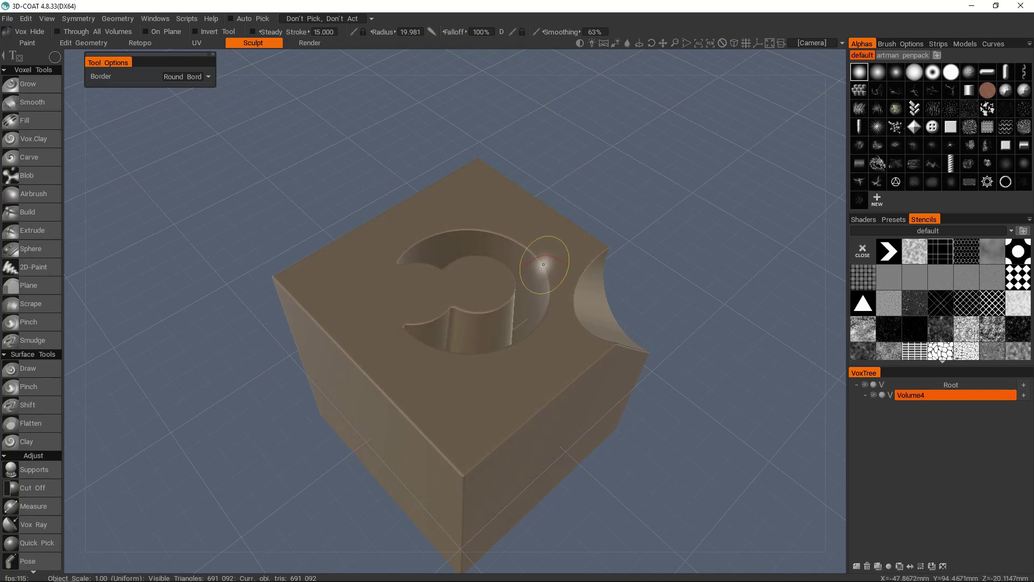
# - Turn the hidden regions of the cube into a separate volume with Object-ify Hidden
pyautogui.click(119, 19)
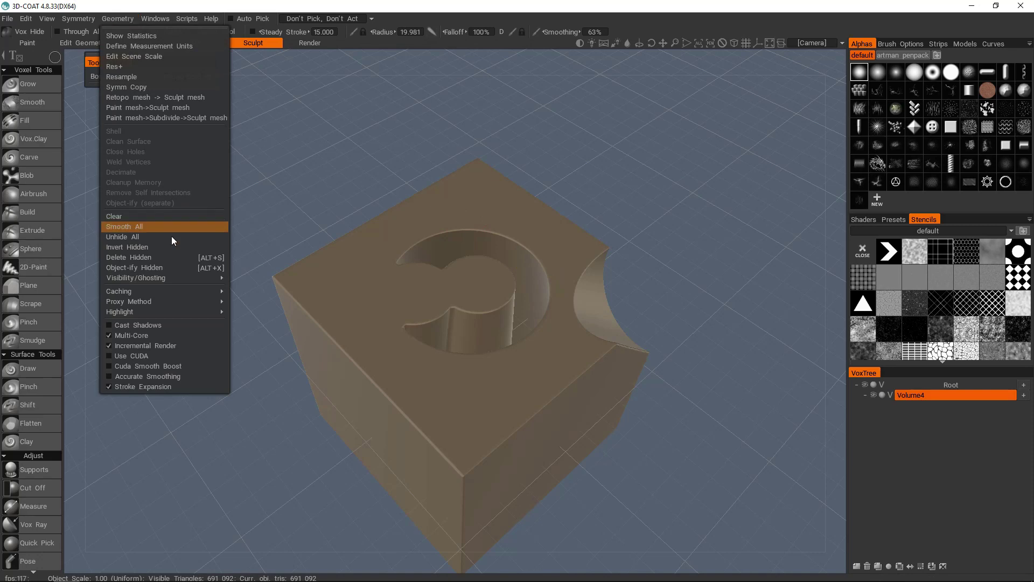
pyautogui.click(150, 260)
pyautogui.click(111, 21)
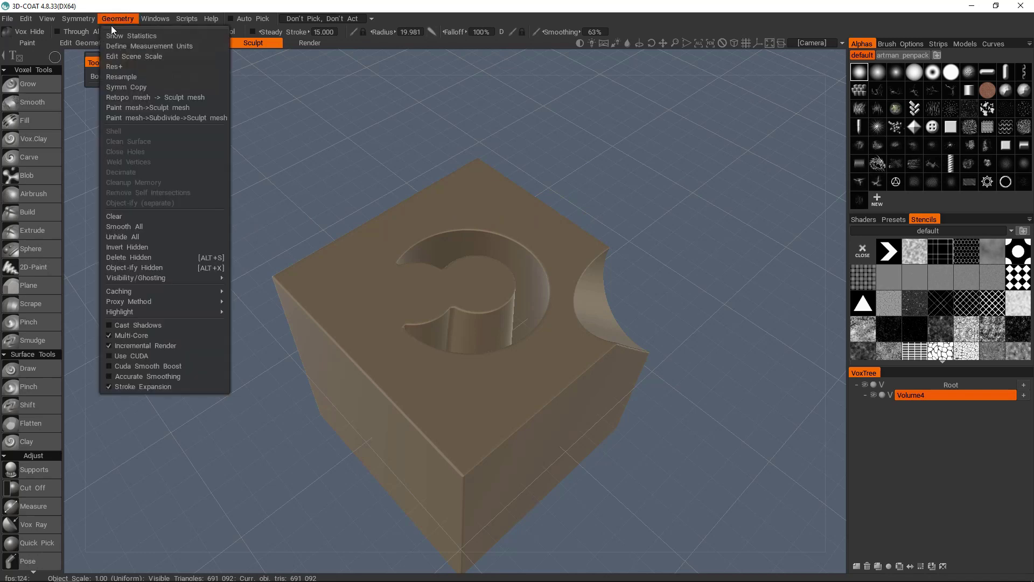
pyautogui.click(177, 267)
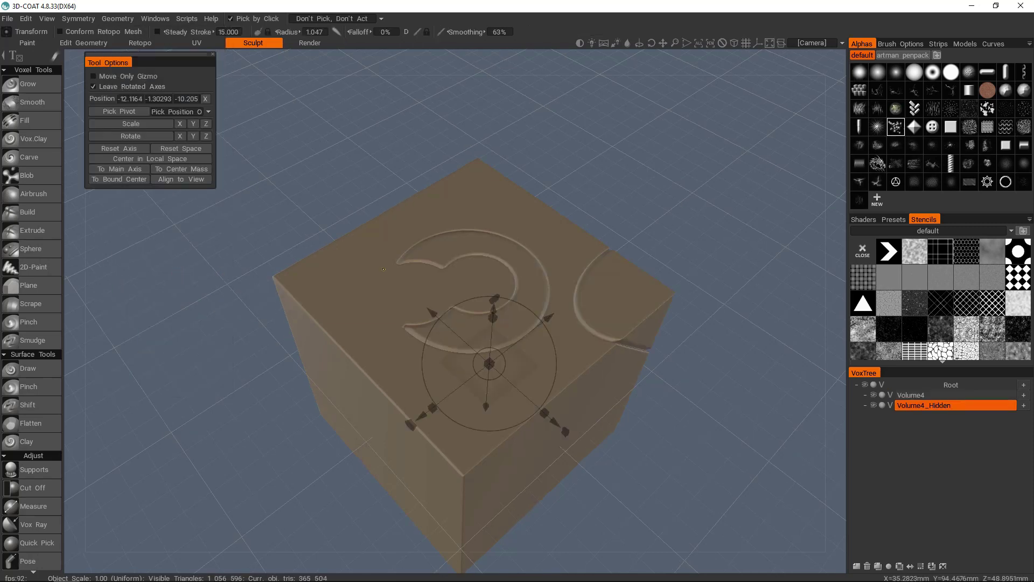
# - Try lifting the separated volume about 35 mm out of the cube along the vertical axis, and undo the move
pyautogui.moveTo(546, 257); pyautogui.dragTo(522, 258, button='middle')
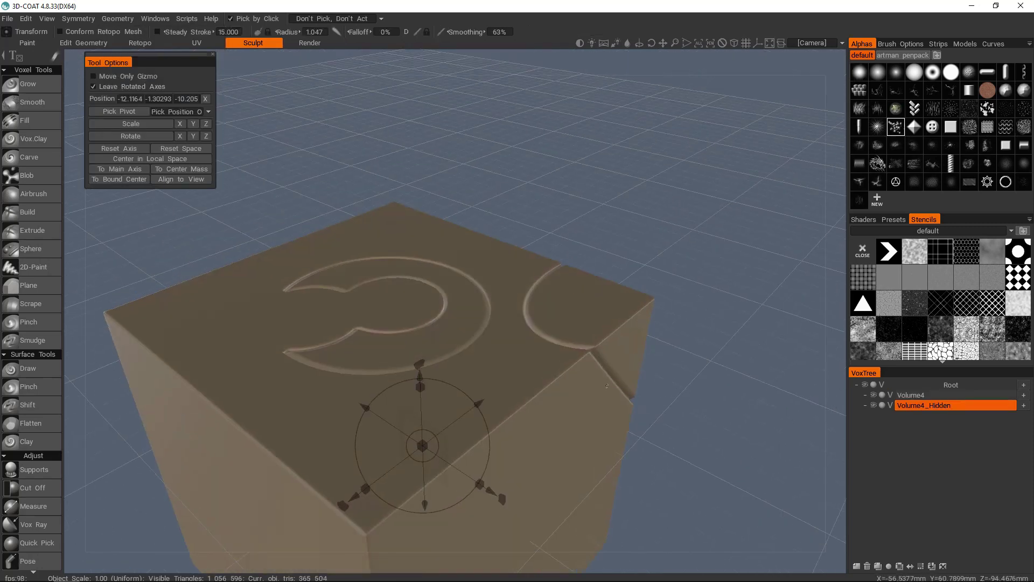
pyautogui.moveTo(416, 377); pyautogui.dragTo(410, 259)
pyautogui.scroll(-5, 409, 258)
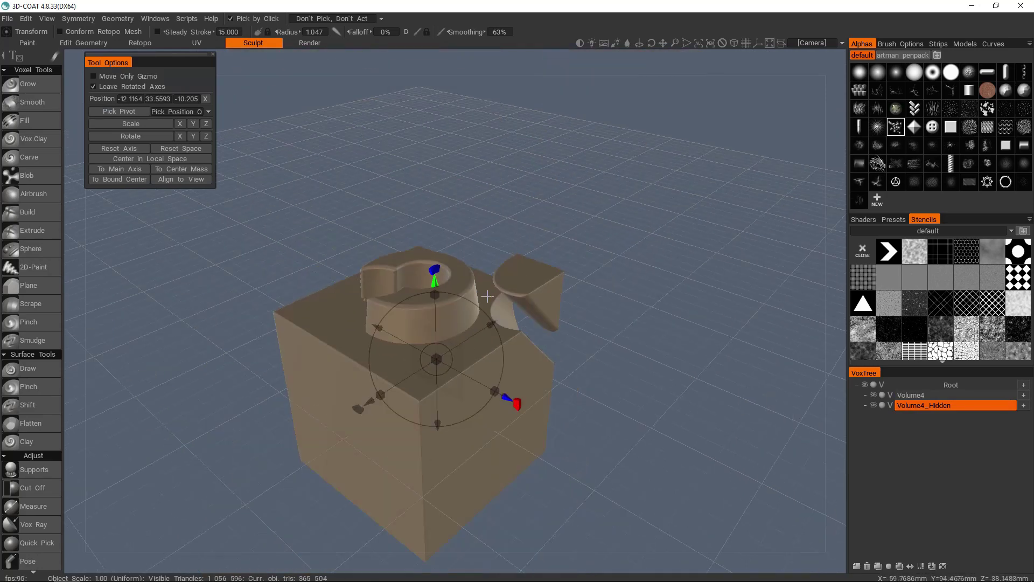
pyautogui.hotkey('ctrl', 'z')
pyautogui.moveTo(458, 315); pyautogui.dragTo(526, 307, button='middle')
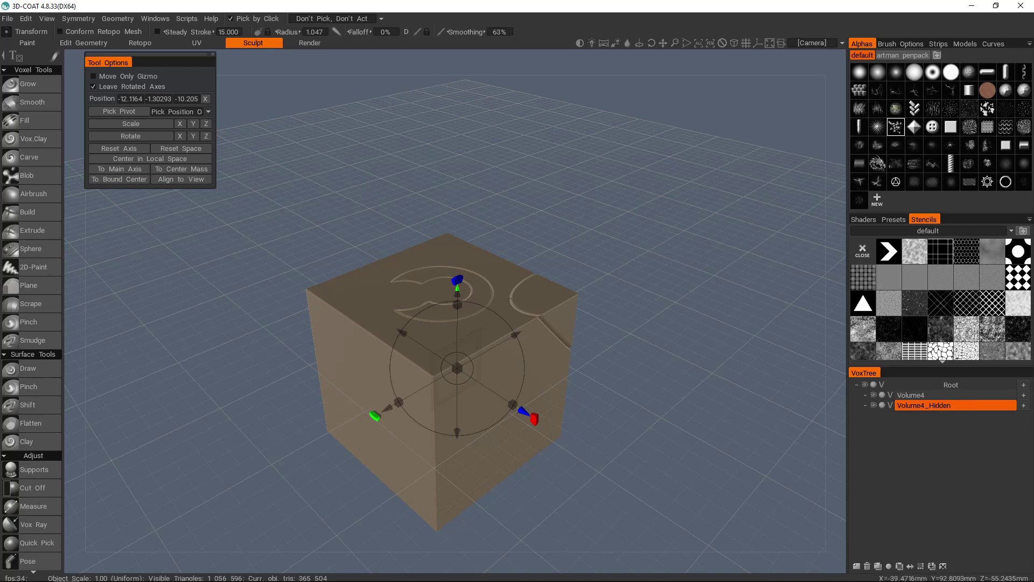
pyautogui.moveTo(434, 226); pyautogui.dragTo(448, 287, button='middle')
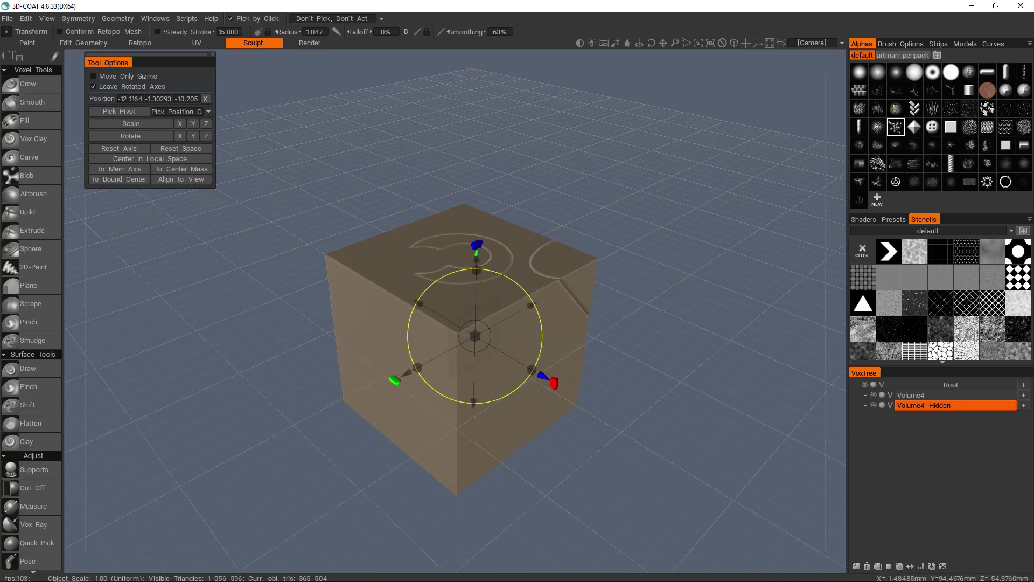
pyautogui.click(101, 22)
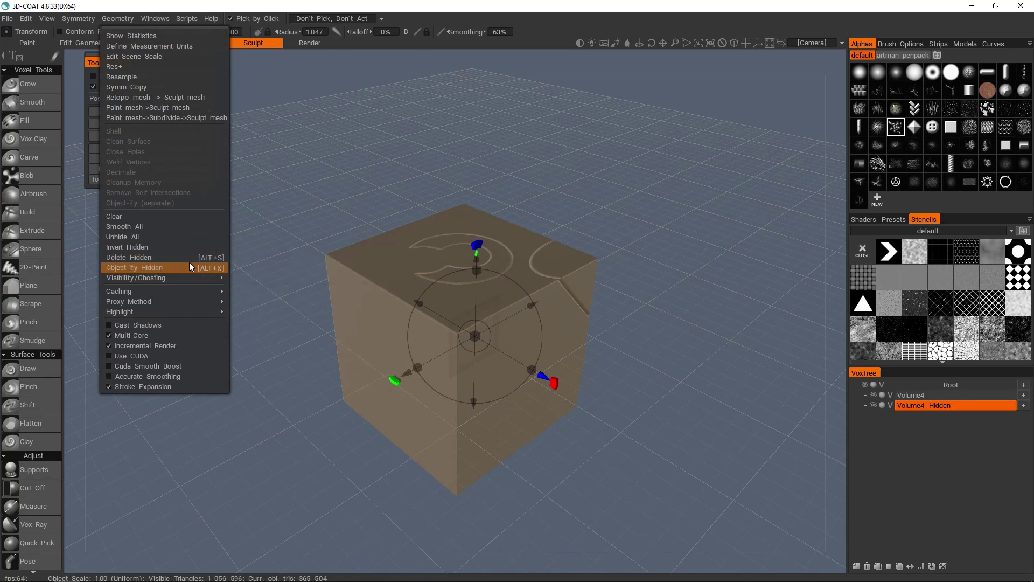
pyautogui.click(349, 261)
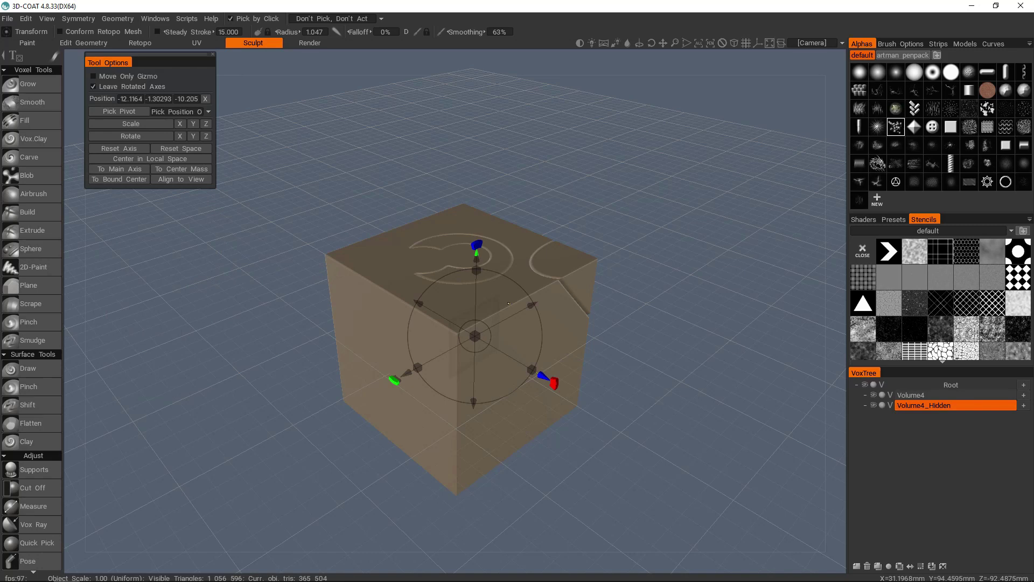
pyautogui.scroll(2, 539, 285)
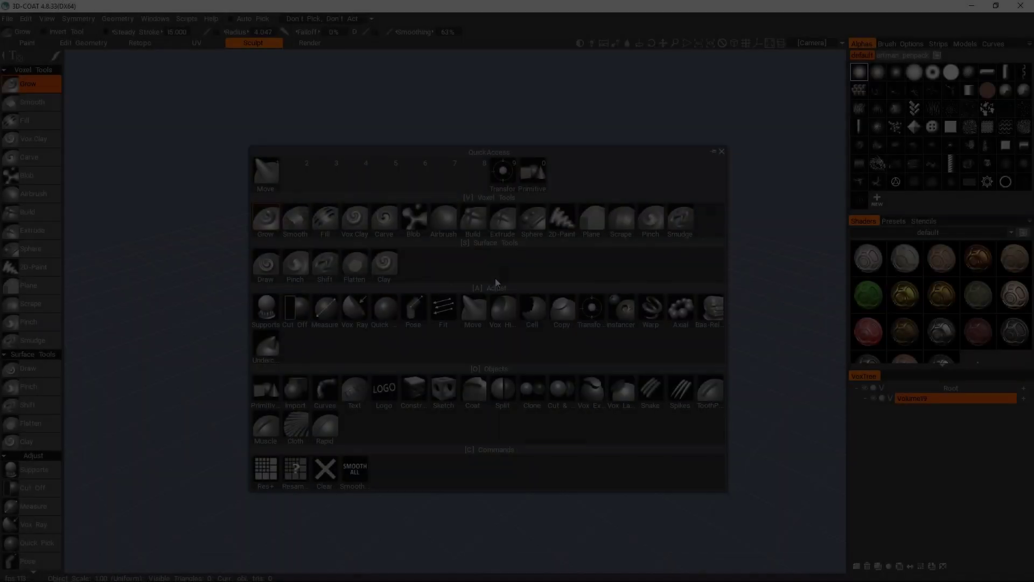
# - Add a box primitive about 200.5 × 177.4 × 144.6 mm at the origin and rename its volume Base
pyautogui.click(532, 174)
pyautogui.moveTo(540, 291); pyautogui.dragTo(485, 339)
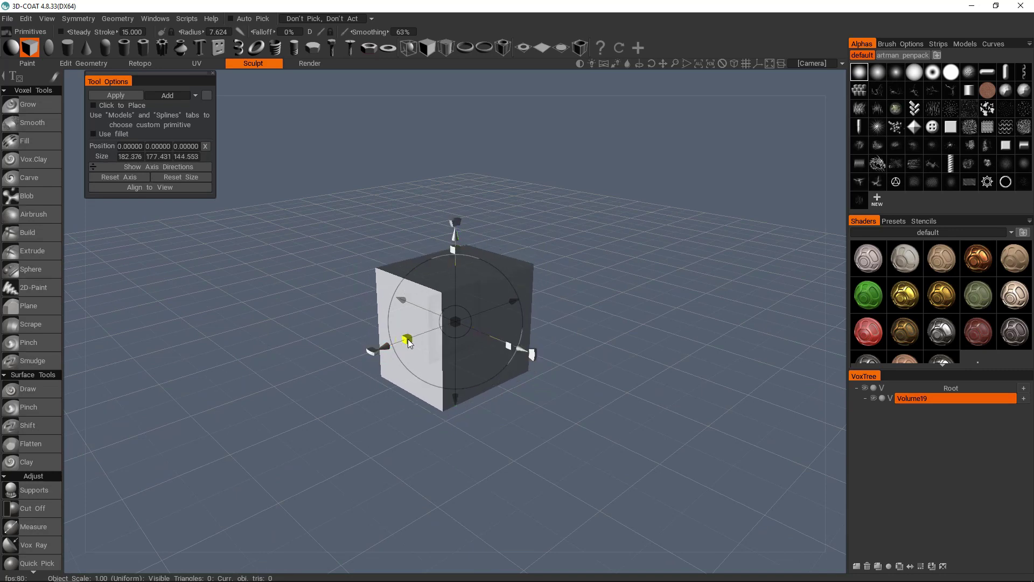
pyautogui.moveTo(409, 342); pyautogui.dragTo(389, 337)
pyautogui.click(115, 95)
pyautogui.doubleClick(929, 398)
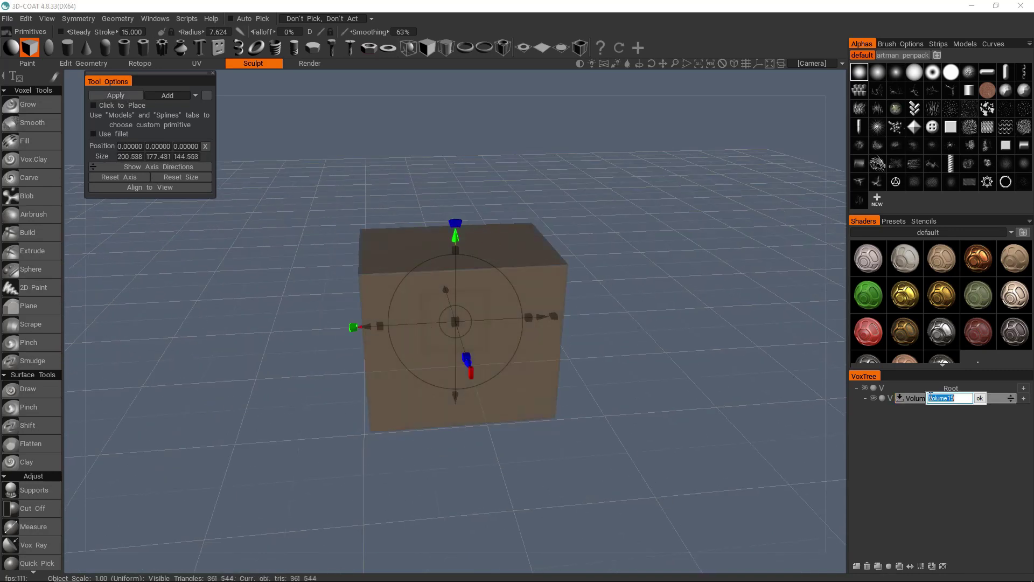
pyautogui.write('Base')
pyautogui.press('Return')
# - Round the box's upper corners in the front view by cutting them with a closed Cut Off spline
pyautogui.click(32, 508)
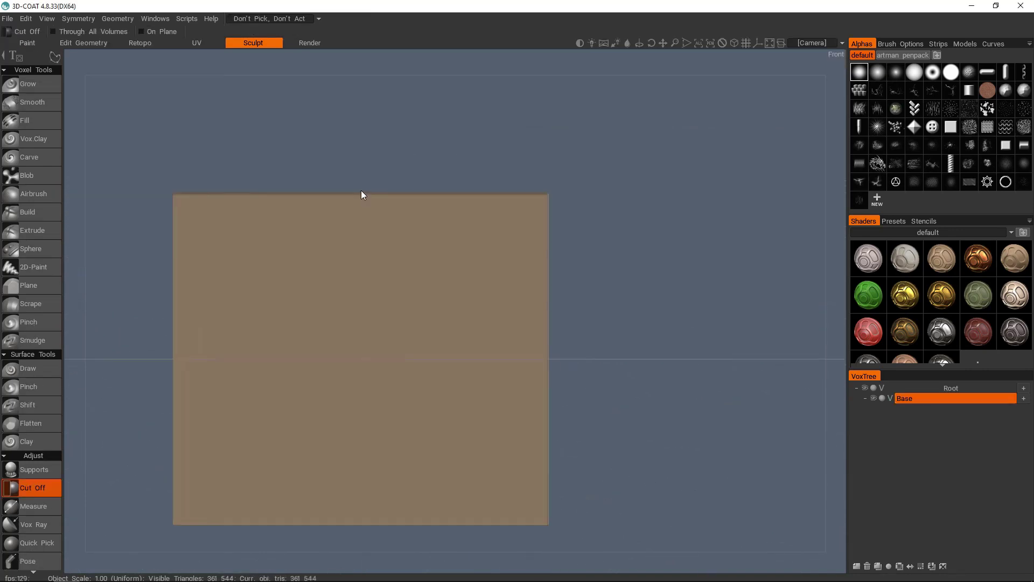
pyautogui.click(360, 190)
pyautogui.click(543, 198)
pyautogui.click(608, 144)
pyautogui.click(346, 131)
pyautogui.moveTo(360, 190); pyautogui.dragTo(481, 190)
pyautogui.moveTo(551, 354); pyautogui.dragTo(551, 252)
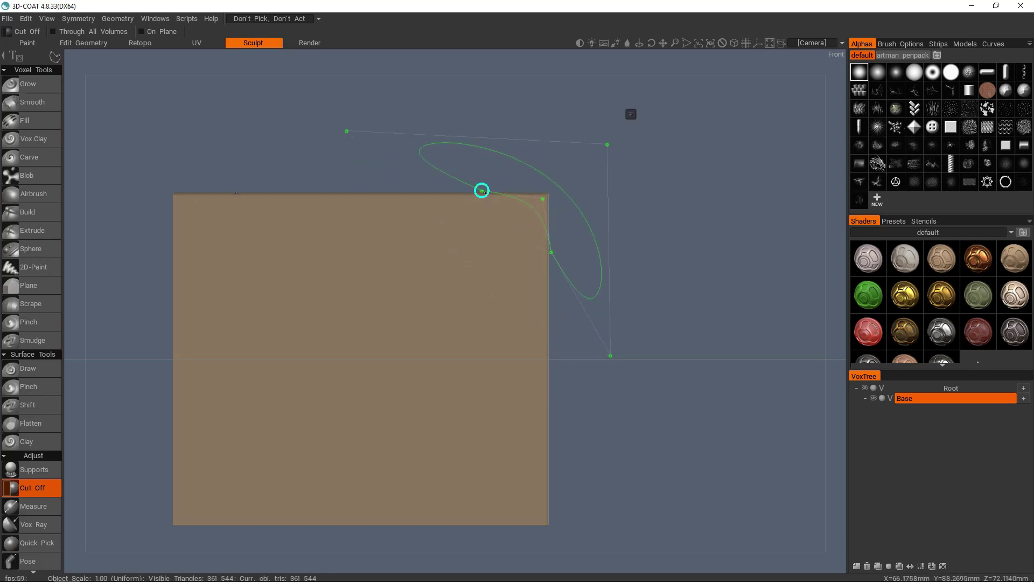
pyautogui.moveTo(482, 190); pyautogui.dragTo(553, 193)
pyautogui.moveTo(549, 250); pyautogui.dragTo(549, 264)
pyautogui.press('Return')
pyautogui.moveTo(519, 235)
pyautogui.mouseDown(button='middle')
pyautogui.moveTo(547, 269)
pyautogui.moveTo(583, 265)
pyautogui.moveTo(517, 250)
pyautogui.mouseUp(button='middle')
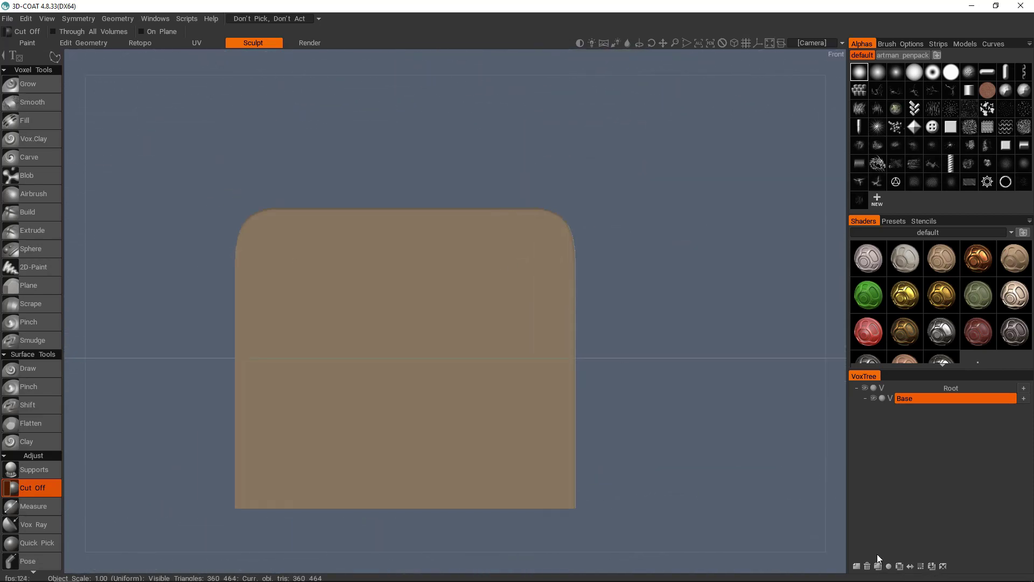
# - Duplicate the Base volume and move the copy up above the original
pyautogui.hotkey('ctrl', 'd')
pyautogui.moveTo(411, 265); pyautogui.dragTo(411, 205)
pyautogui.moveTo(475, 279); pyautogui.dragTo(535, 291)
pyautogui.moveTo(417, 217); pyautogui.dragTo(447, 70)
pyautogui.moveTo(447, 70); pyautogui.dragTo(460, 170, button='middle')
# - Cut the middle out of the copy with a rectangular Cut Off, leaving two strips with rounded outer corners
pyautogui.press('space')
pyautogui.click(364, 229)
pyautogui.press('e')
pyautogui.click(543, 257)
pyautogui.moveTo(371, 138)
pyautogui.mouseDown()
pyautogui.moveTo(395, 196)
pyautogui.moveTo(542, 392)
pyautogui.moveTo(367, 272)
pyautogui.mouseUp()
pyautogui.press('s')
pyautogui.scroll(-1, 471, 273)
# - Slide the two side strips inward until they meet, using the Pose tool in object selection mode
pyautogui.press('space')
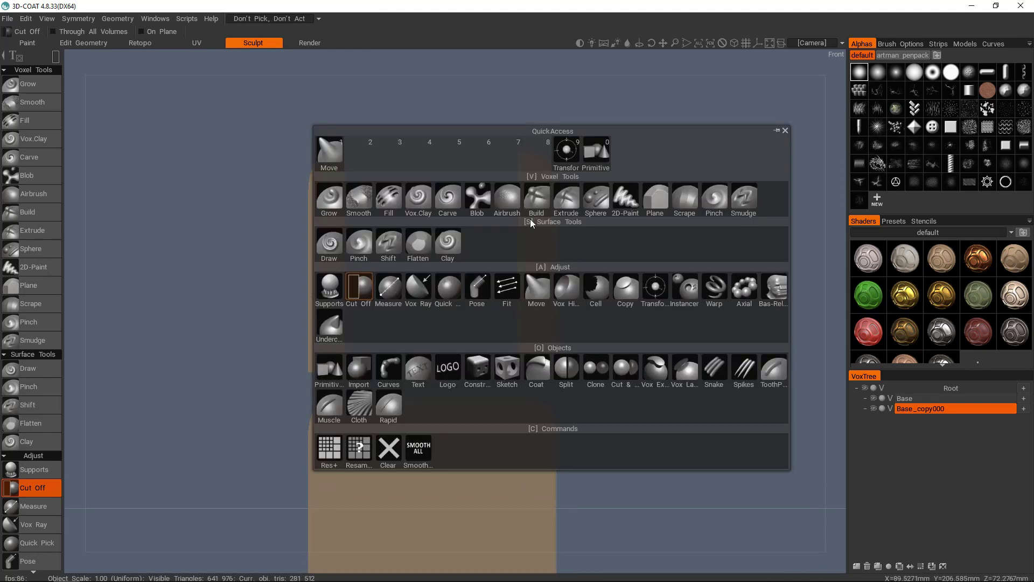
pyautogui.click(393, 364)
pyautogui.click(194, 78)
pyautogui.click(192, 134)
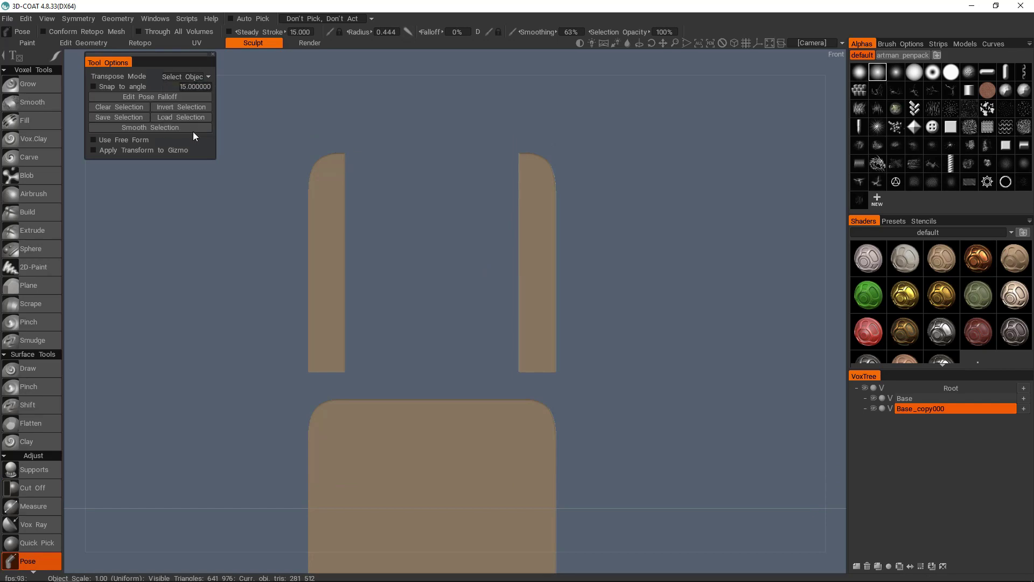
pyautogui.click(526, 210)
pyautogui.moveTo(615, 211); pyautogui.dragTo(528, 222)
# - Scale the narrowed copy and move it down and forward into the Base with the Transform tool
pyautogui.press('space')
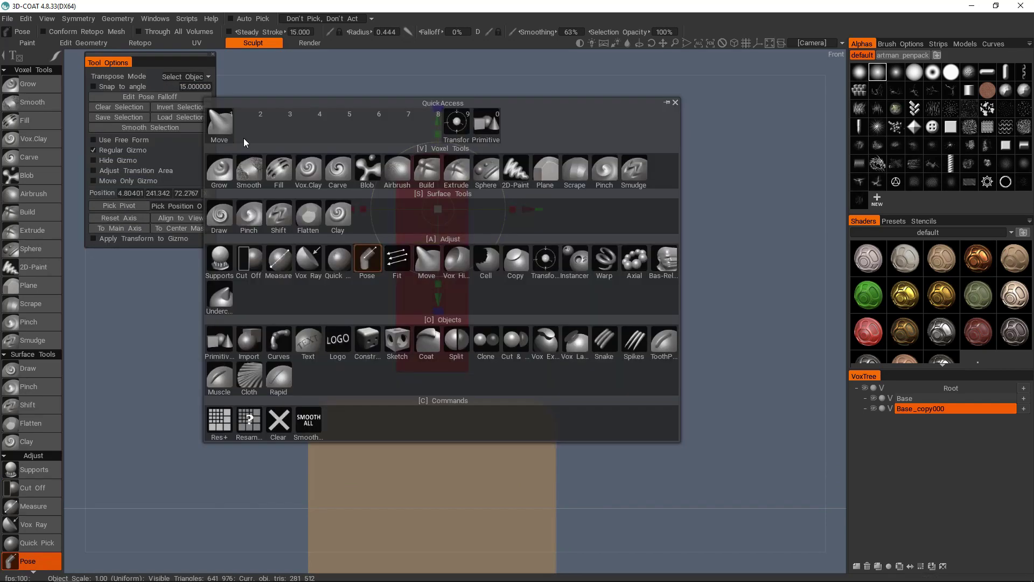
pyautogui.press('space')
pyautogui.press('space')
pyautogui.click(430, 238)
pyautogui.press('space')
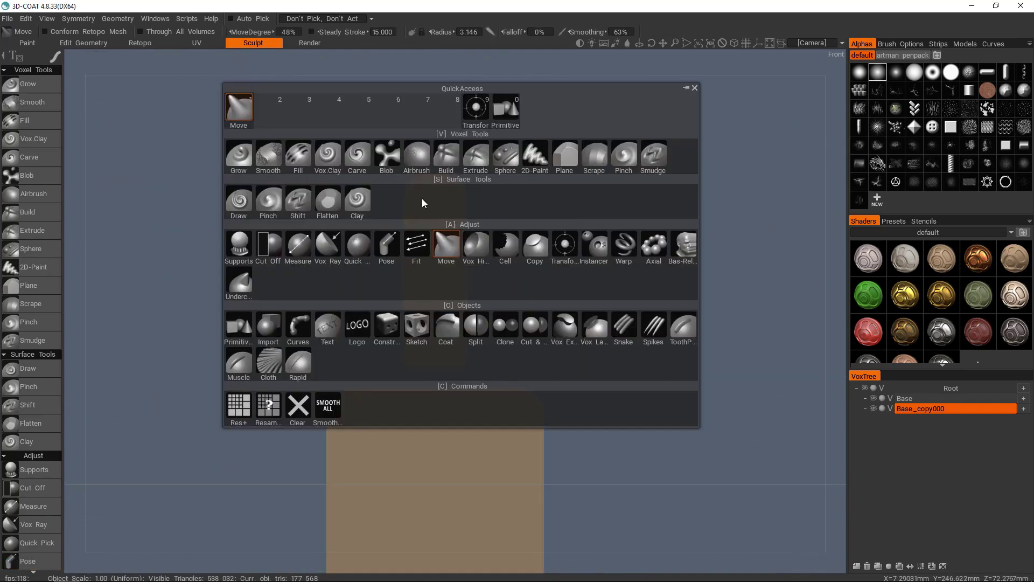
pyautogui.click(423, 204)
pyautogui.scroll(-2, 470, 221)
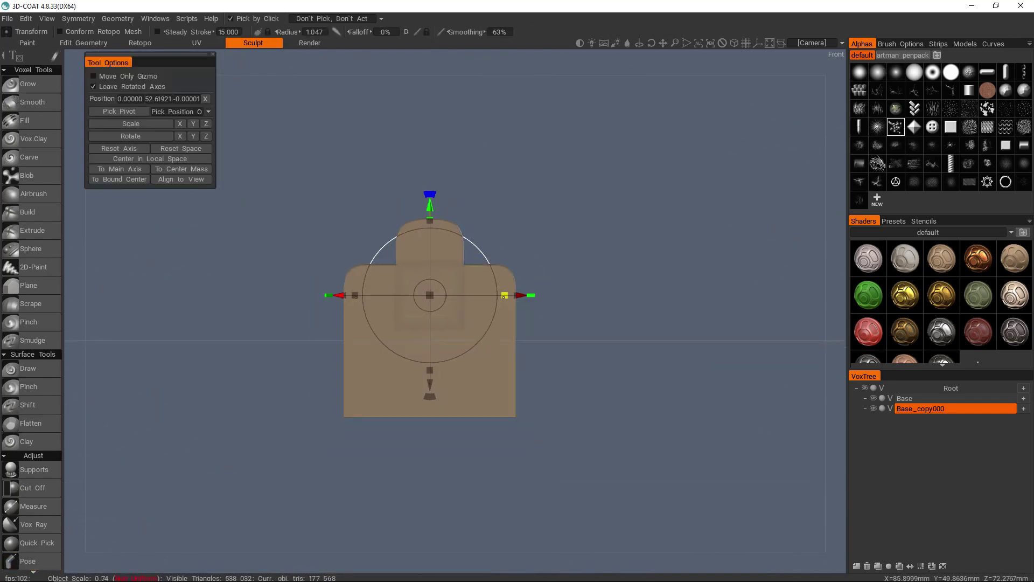
pyautogui.moveTo(550, 273); pyautogui.dragTo(500, 329)
pyautogui.press('space')
# - Duplicate the narrow volume, remove the duplicate from the volume tree, and show the Base volume
pyautogui.click(878, 565)
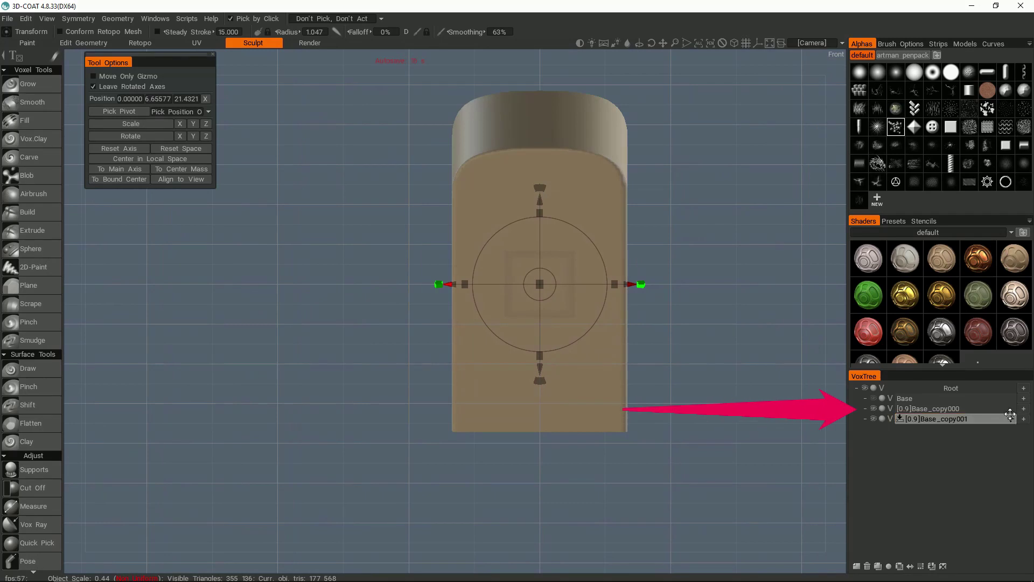
pyautogui.press('Delete')
pyautogui.click(872, 399)
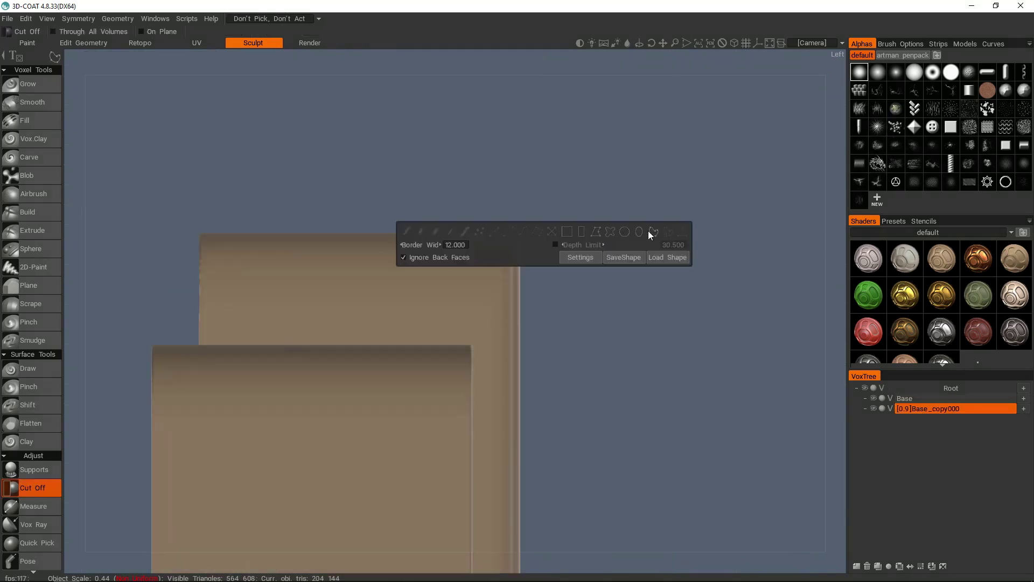
# - Try to round the narrow volume's upper front corner in side view with a curved Cut Off outline
pyautogui.click(412, 232)
pyautogui.click(519, 233)
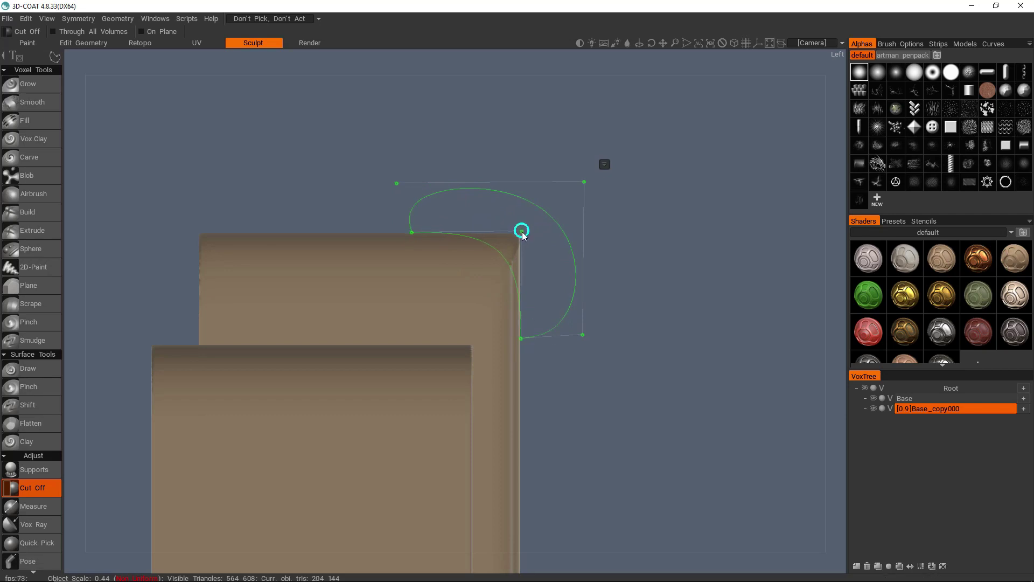
pyautogui.moveTo(582, 228); pyautogui.dragTo(540, 325, button='middle')
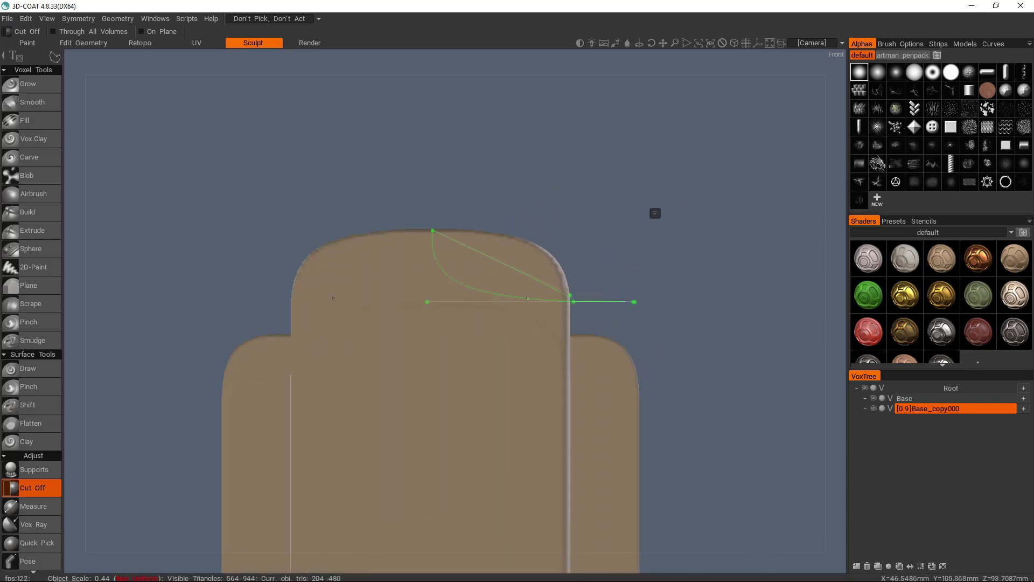
pyautogui.press('Return')
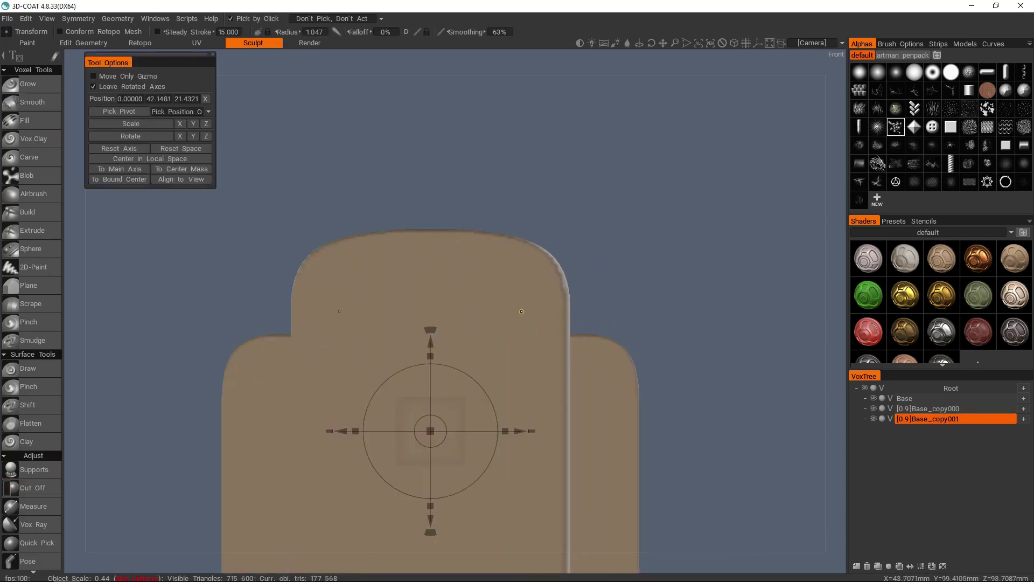
pyautogui.press('Escape')
# - Convert the narrow copy to global space and round its front vertical edges with a curved Cut Off in top view
pyautogui.rightClick(958, 409)
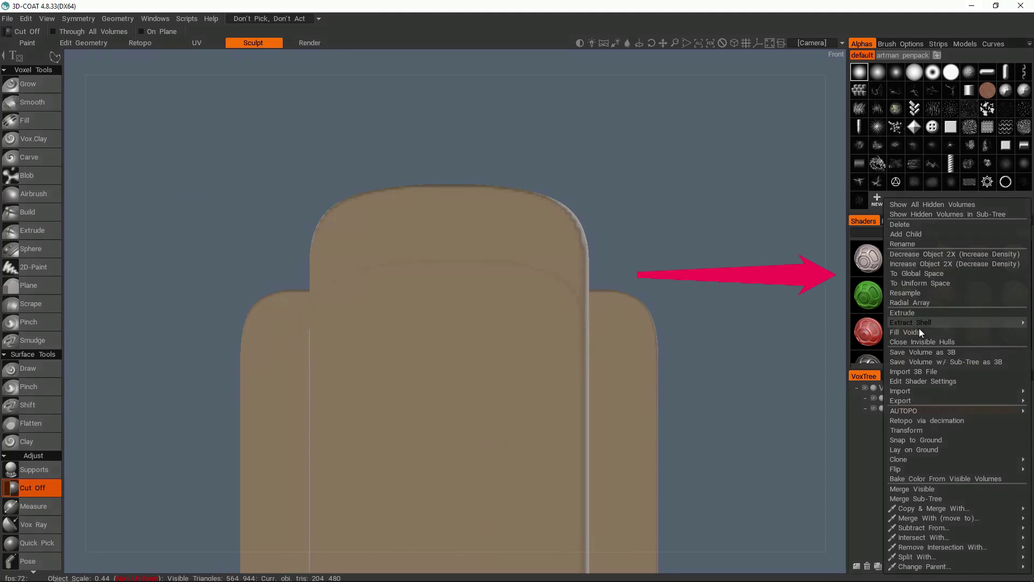
pyautogui.click(931, 274)
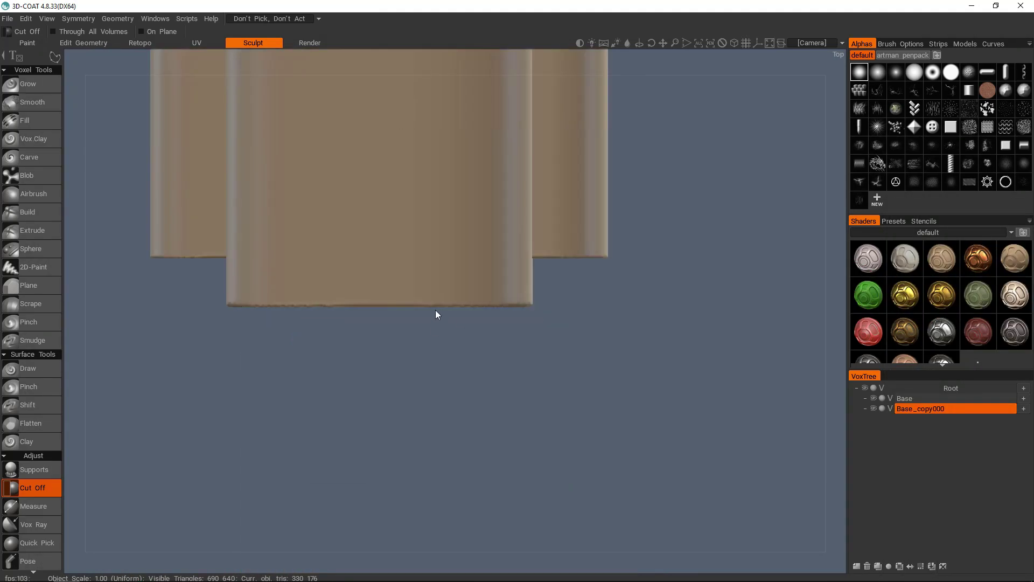
pyautogui.click(533, 258)
pyautogui.click(594, 258)
pyautogui.click(596, 365)
pyautogui.click(418, 362)
pyautogui.press('Return')
# - Merge the narrow copy into the Base volume
pyautogui.moveTo(472, 259); pyautogui.dragTo(419, 402)
pyautogui.press('space')
pyautogui.click(420, 401)
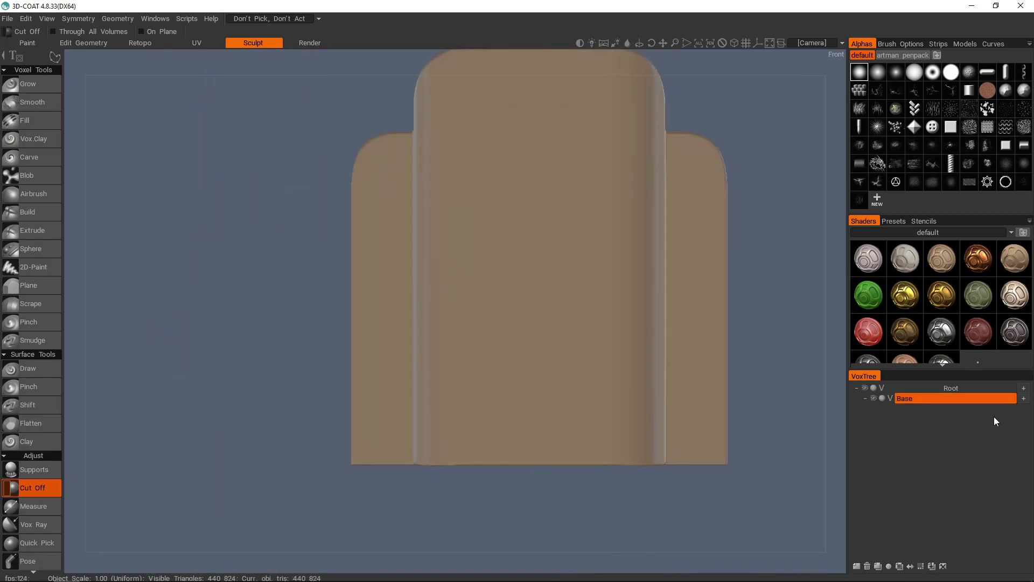
# - Place a mirrored upright capsule primitive, height 138 and radius 4.468, on the side blocks' front faces in a new volume
pyautogui.press('space')
pyautogui.click(686, 139)
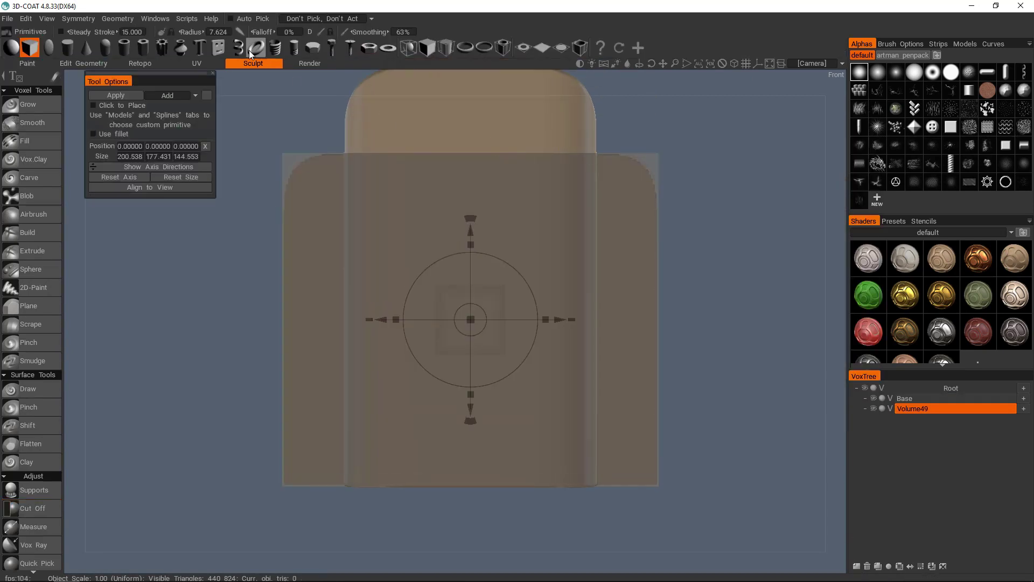
pyautogui.click(106, 49)
pyautogui.moveTo(381, 319); pyautogui.dragTo(246, 319)
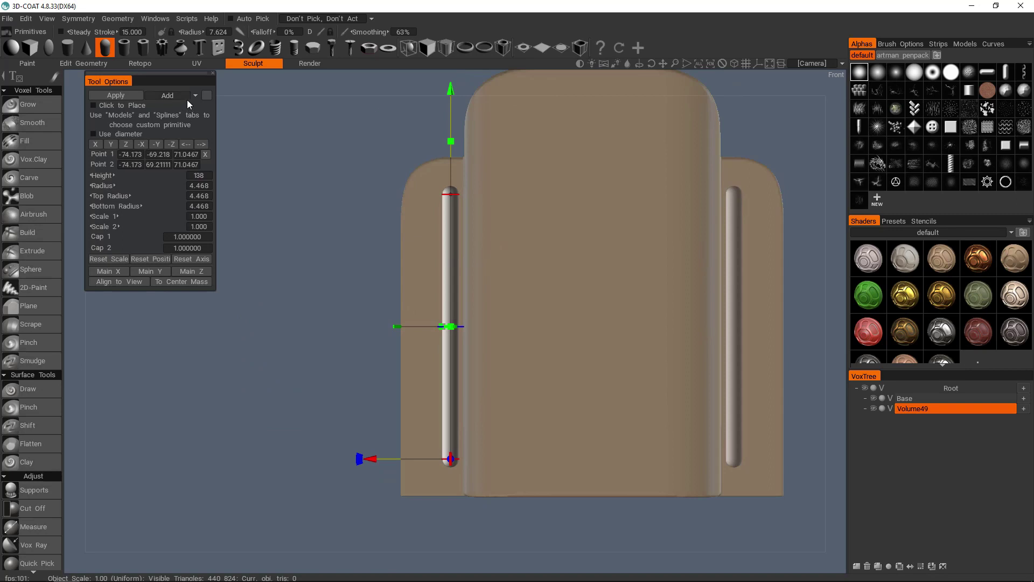
# - Subtract the capsule from Base to cut a groove, and move it outward to X -89.677 for a second groove
pyautogui.click(186, 98)
pyautogui.click(171, 118)
pyautogui.press('Return')
pyautogui.moveTo(374, 462); pyautogui.dragTo(339, 459)
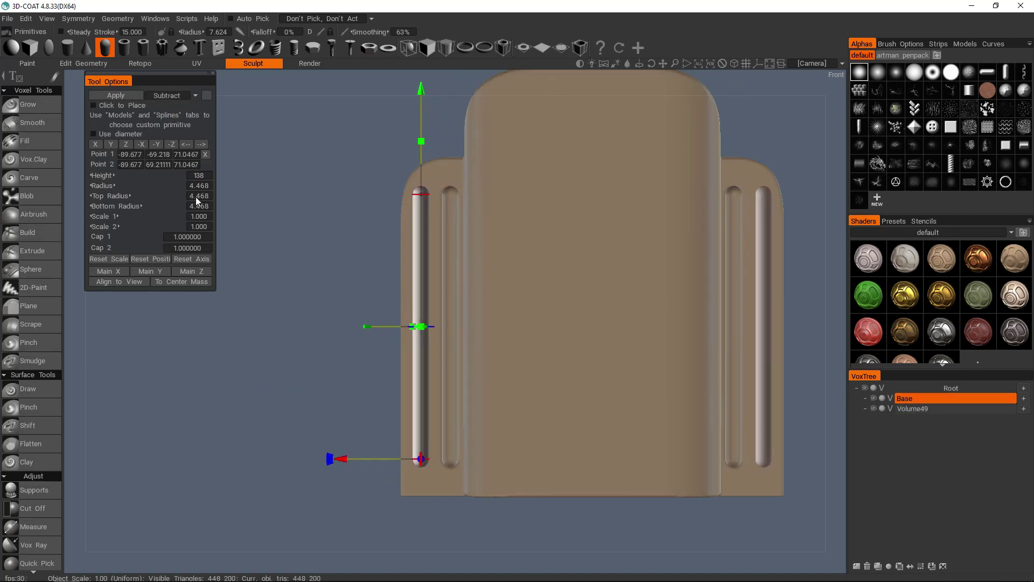
# - Hide the narrow block's front layer and upper front edge with Vox Hide, using a closed spline in side view with the depth limit off
pyautogui.moveTo(539, 334); pyautogui.dragTo(572, 238)
pyautogui.press('space')
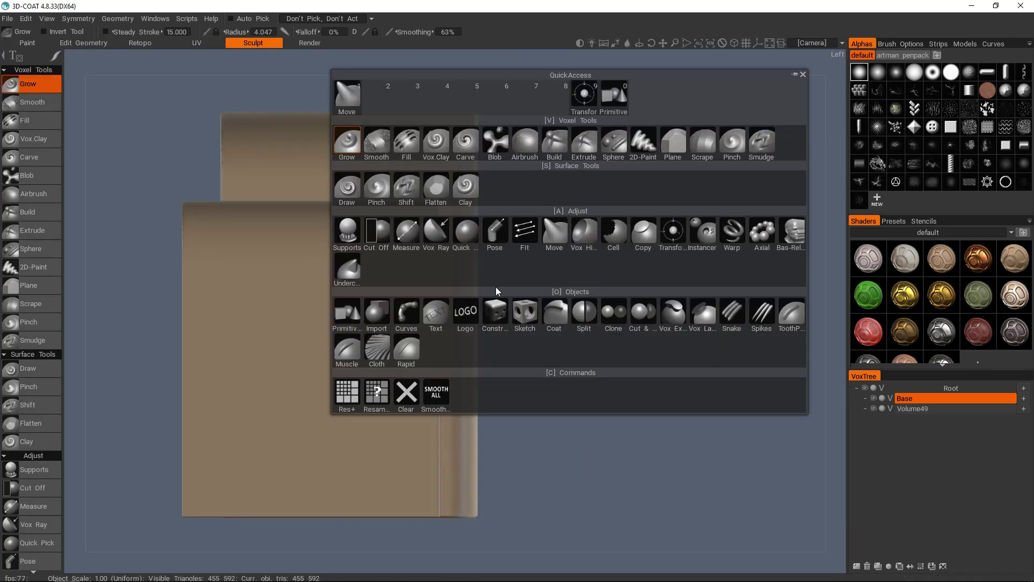
pyautogui.click(586, 235)
pyautogui.click(523, 101)
pyautogui.click(478, 112)
pyautogui.click(468, 144)
pyautogui.click(452, 176)
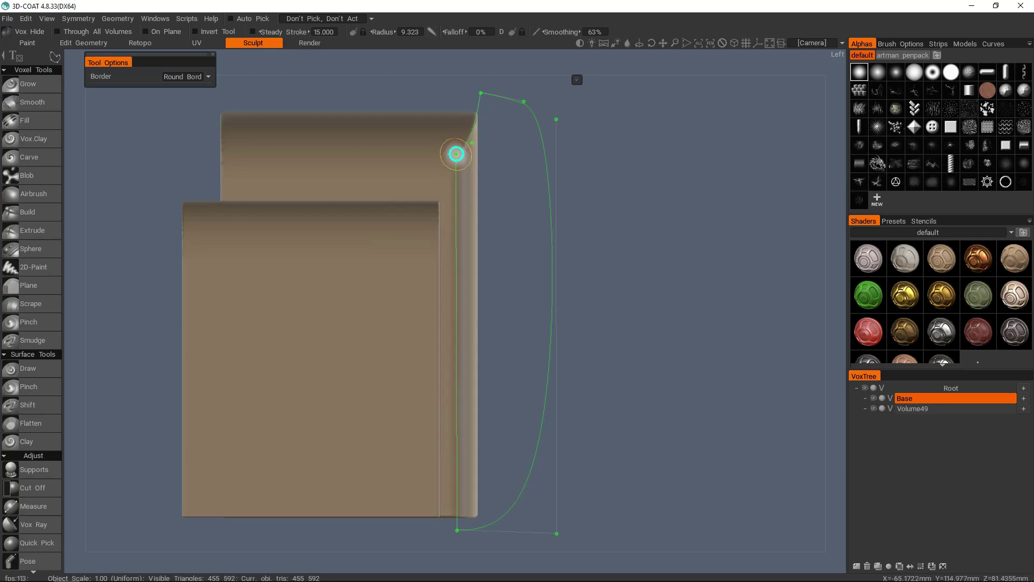
pyautogui.press('space')
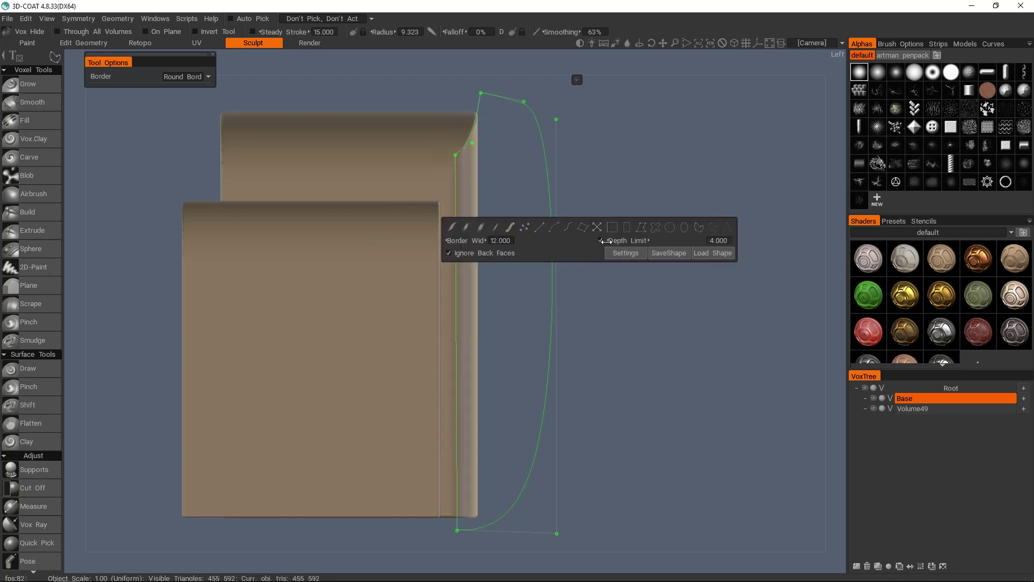
pyautogui.moveTo(610, 171)
pyautogui.mouseDown()
pyautogui.moveTo(541, 252)
pyautogui.moveTo(269, 276)
pyautogui.moveTo(227, 259)
pyautogui.moveTo(383, 225)
pyautogui.moveTo(765, 256)
pyautogui.moveTo(687, 102)
pyautogui.moveTo(631, 243)
pyautogui.moveTo(524, 209)
pyautogui.moveTo(485, 227)
pyautogui.mouseUp()
# - Turn the hidden front piece into its own volume with Object-ify Hidden and merge it back into Base
pyautogui.click(117, 18)
pyautogui.click(161, 267)
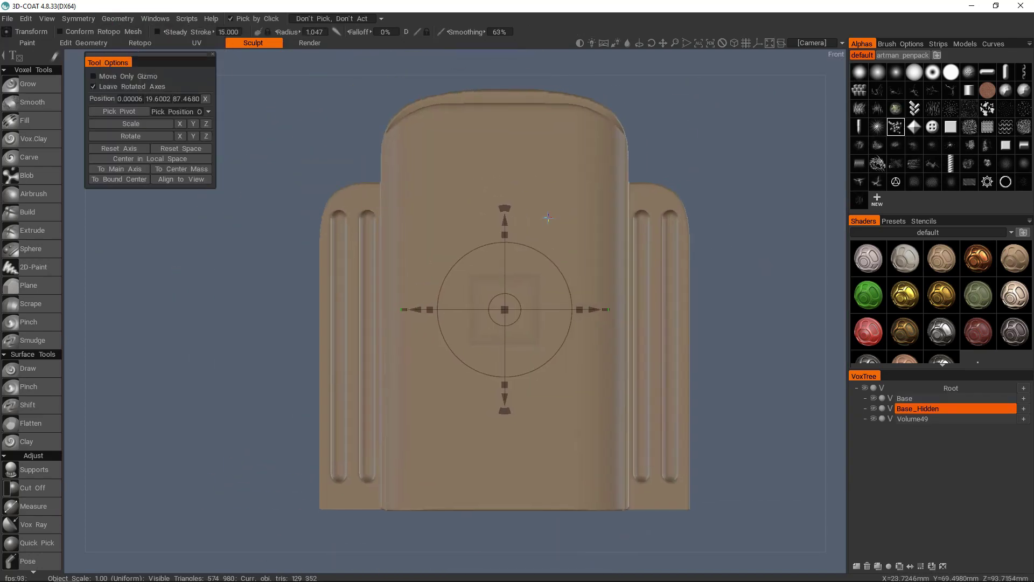
pyautogui.moveTo(927, 409); pyautogui.dragTo(1008, 412)
pyautogui.click(115, 19)
pyautogui.click(160, 257)
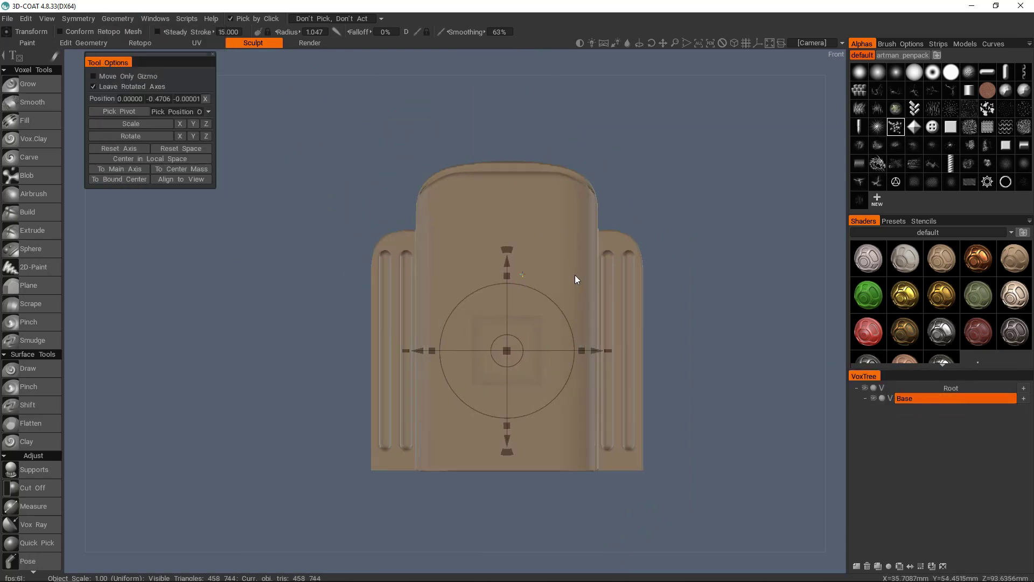
# - Cut mirrored half-moon eye recesses with small round pupils into the upper front face using Vox Hide
pyautogui.scroll(2, 574, 274)
pyautogui.press('space')
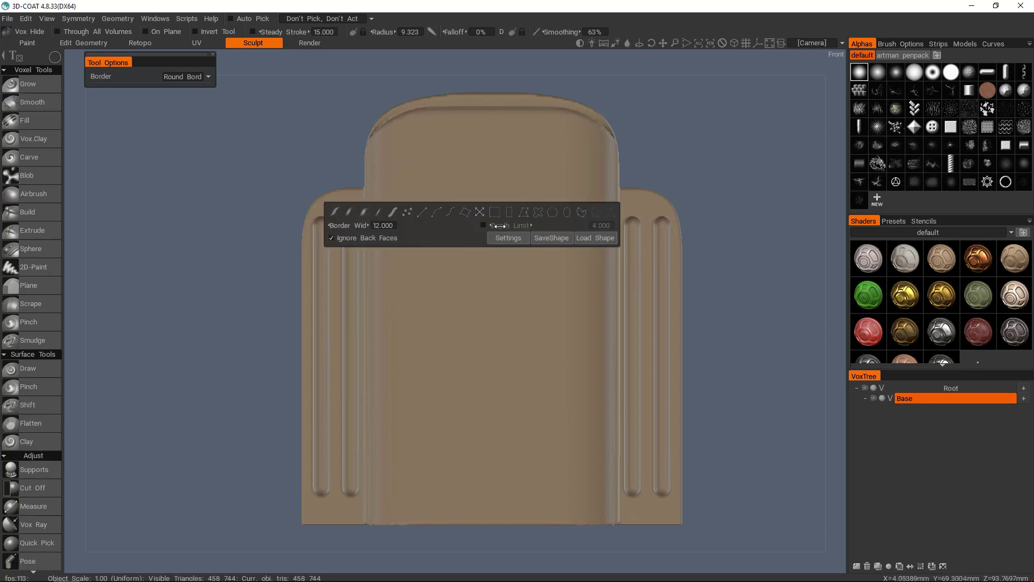
pyautogui.press('space')
pyautogui.press('Return')
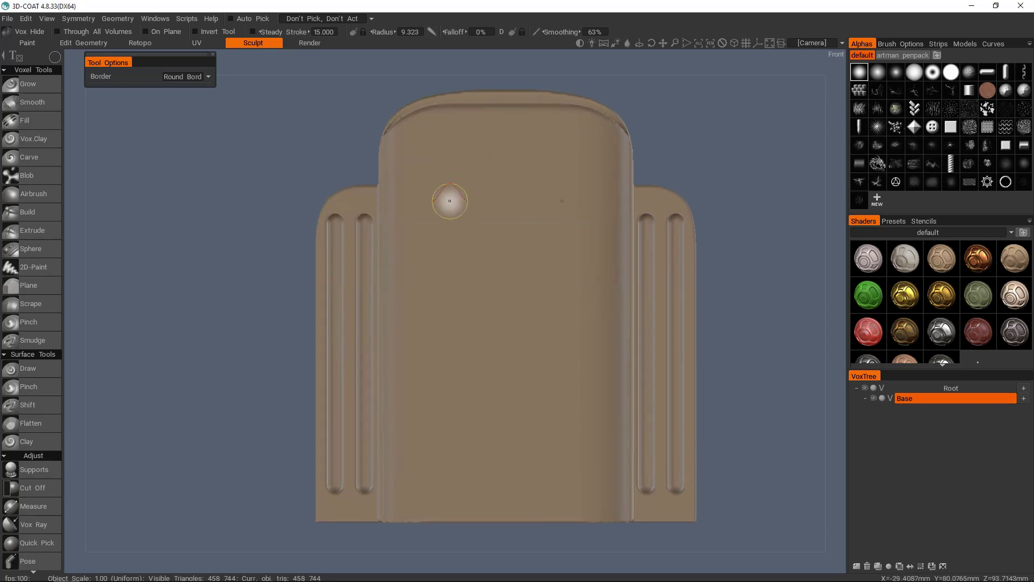
pyautogui.moveTo(450, 201); pyautogui.dragTo(422, 249, button='middle')
pyautogui.scroll(3, 422, 250)
pyautogui.scroll(1, 429, 227)
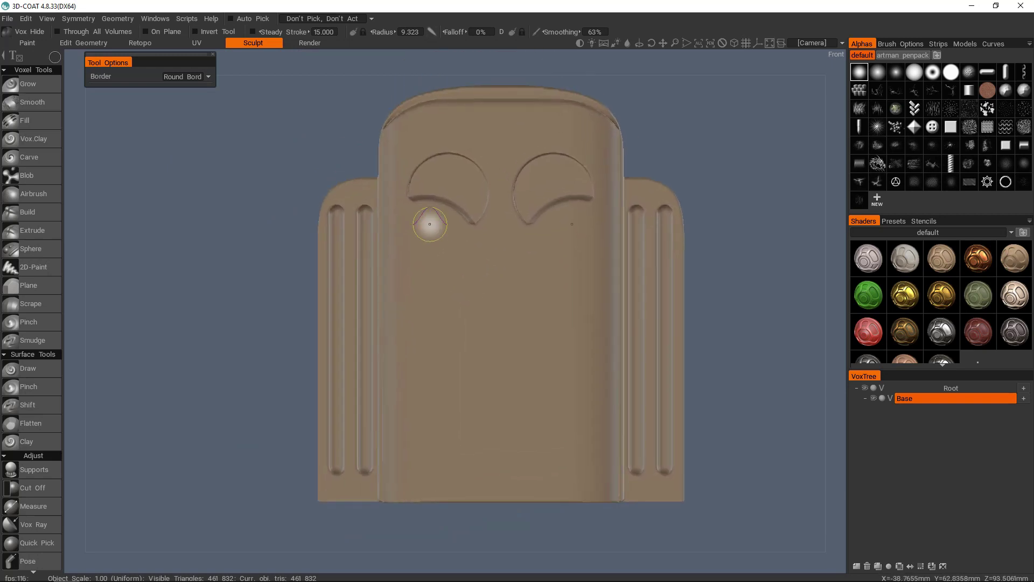
pyautogui.moveTo(447, 228)
pyautogui.mouseDown(button='middle')
pyautogui.moveTo(462, 215)
pyautogui.moveTo(452, 183)
pyautogui.mouseUp(button='middle')
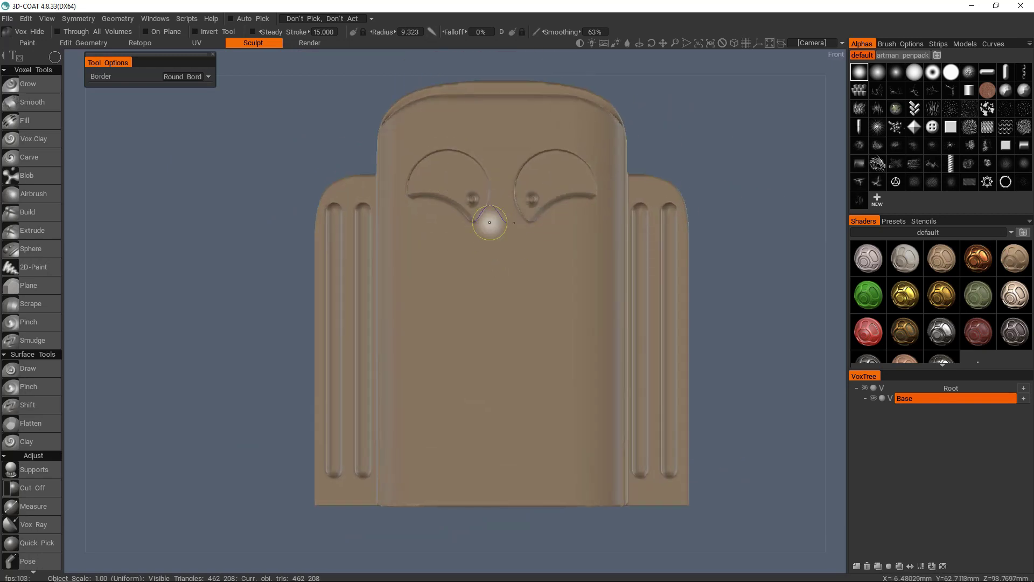
pyautogui.moveTo(506, 220); pyautogui.dragTo(499, 247, button='middle')
# - Select a mirrored slot with rounded ends near the front face's lower edge, using Vox Extrude and a closed spline outline
pyautogui.scroll(3, 499, 246)
pyautogui.click(32, 230)
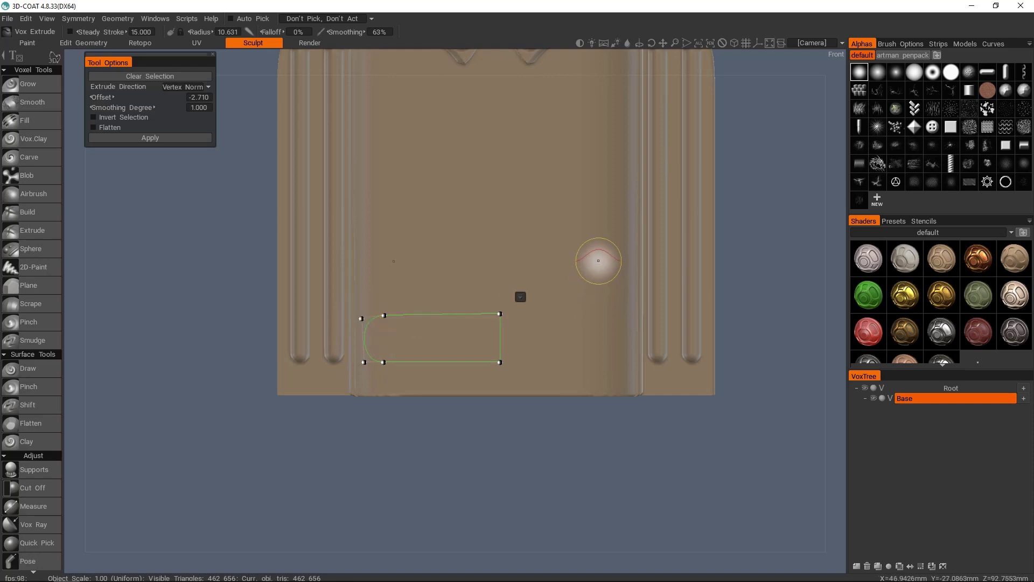
pyautogui.scroll(-5, 598, 263)
pyautogui.scroll(3, 432, 224)
pyautogui.moveTo(585, 112); pyautogui.dragTo(463, 339, button='middle')
pyautogui.scroll(2, 463, 339)
pyautogui.click(523, 289)
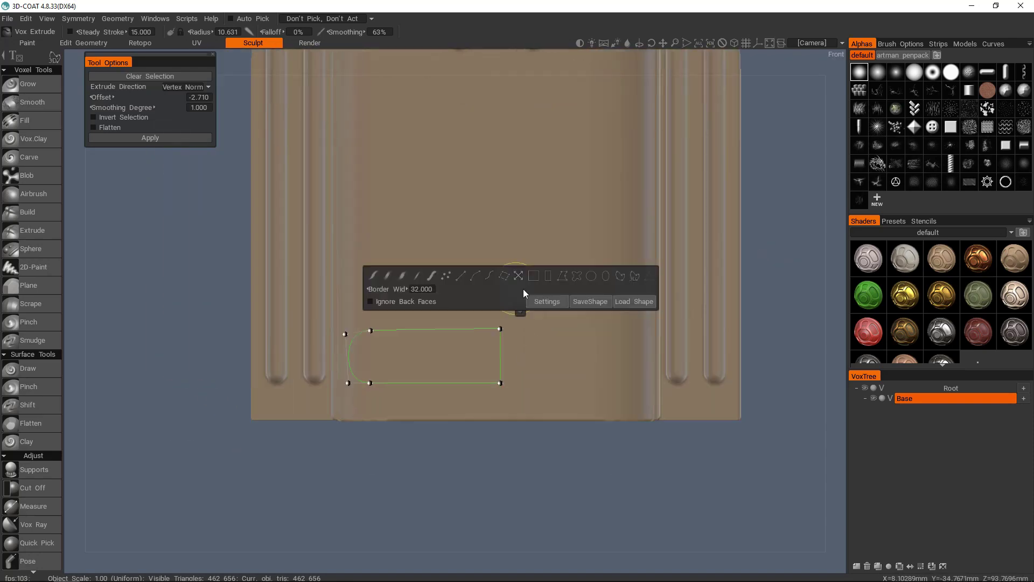
pyautogui.press('Return')
# - Try to extrude the selected areas outward with a Vox Extrude offset of 4.090, and undo the extrusion
pyautogui.scroll(-2, 503, 236)
pyautogui.moveTo(558, 307); pyautogui.dragTo(377, 173, button='middle')
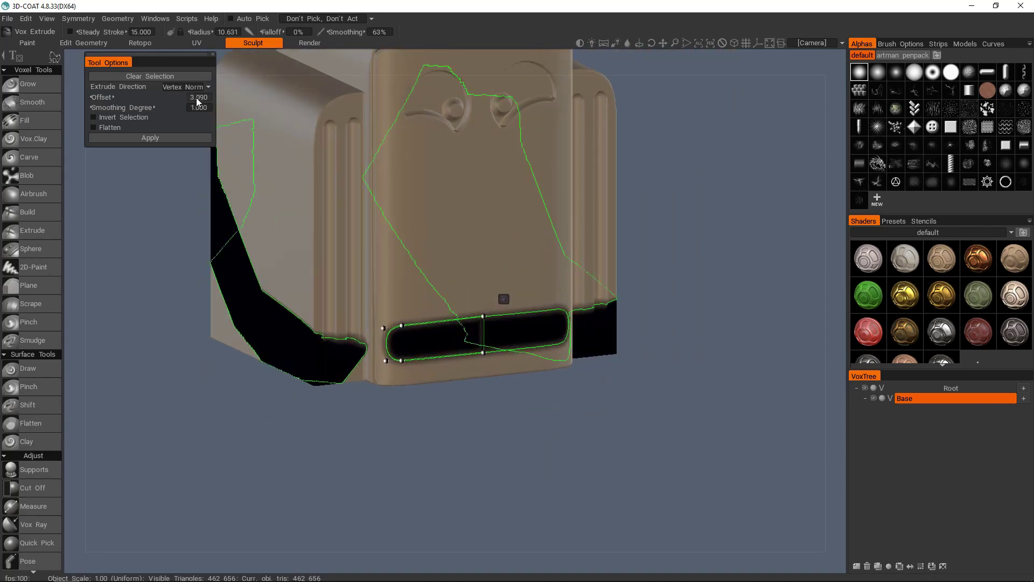
pyautogui.click(174, 139)
pyautogui.moveTo(187, 148)
pyautogui.mouseDown(button='middle')
pyautogui.moveTo(313, 291)
pyautogui.moveTo(561, 243)
pyautogui.moveTo(506, 251)
pyautogui.moveTo(531, 273)
pyautogui.mouseUp(button='middle')
pyautogui.click(57, 86)
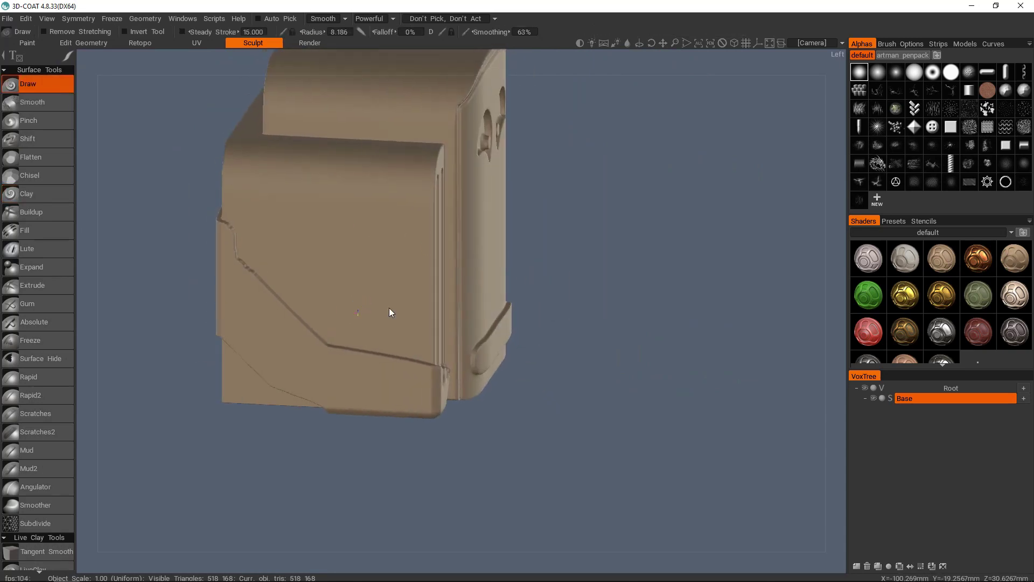
pyautogui.scroll(3, 390, 309)
pyautogui.scroll(-3, 389, 179)
pyautogui.moveTo(388, 179); pyautogui.dragTo(580, 303, button='middle')
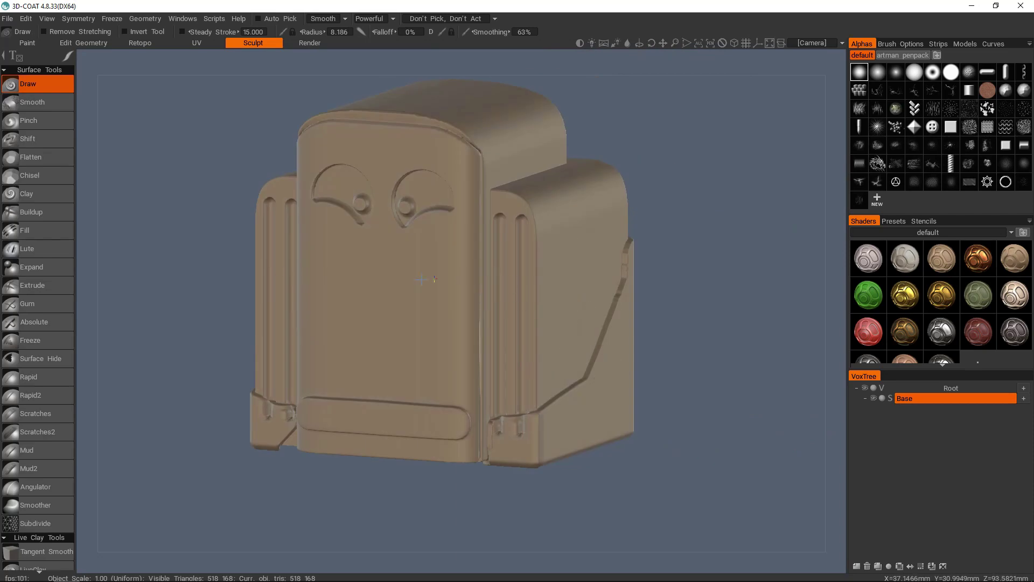
pyautogui.hotkey('ctrl', 'z')
# - Activate Vox Extrude on Base again with a freehand brush stroke for editing the selection
pyautogui.press('space')
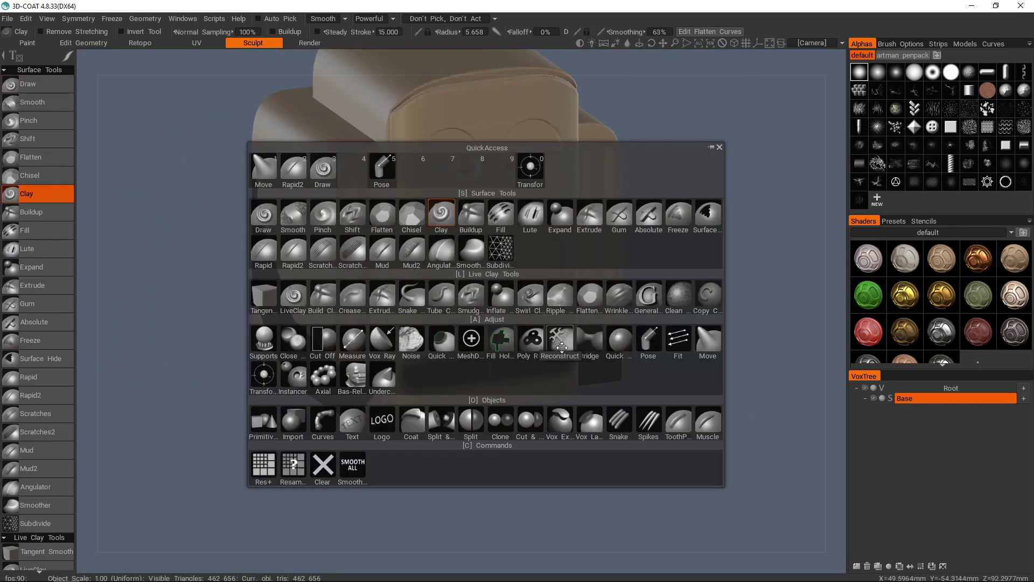
pyautogui.click(559, 420)
pyautogui.press('space')
pyautogui.press('space')
pyautogui.press('e')
pyautogui.click(390, 280)
# - Erase the stray selection from the block's sides and back, and extrude the remaining front slot with an offset of 4.090
pyautogui.keyDown('ctrl'); pyautogui.moveTo(376, 323); pyautogui.dragTo(356, 384); pyautogui.keyUp('ctrl')
pyautogui.moveTo(295, 321)
pyautogui.keyDown('ctrl'); pyautogui.mouseDown()
pyautogui.moveTo(269, 215)
pyautogui.moveTo(361, 354)
pyautogui.mouseUp(); pyautogui.keyUp('ctrl')
pyautogui.keyDown('alt'); pyautogui.moveTo(288, 359); pyautogui.dragTo(467, 188); pyautogui.keyUp('alt')
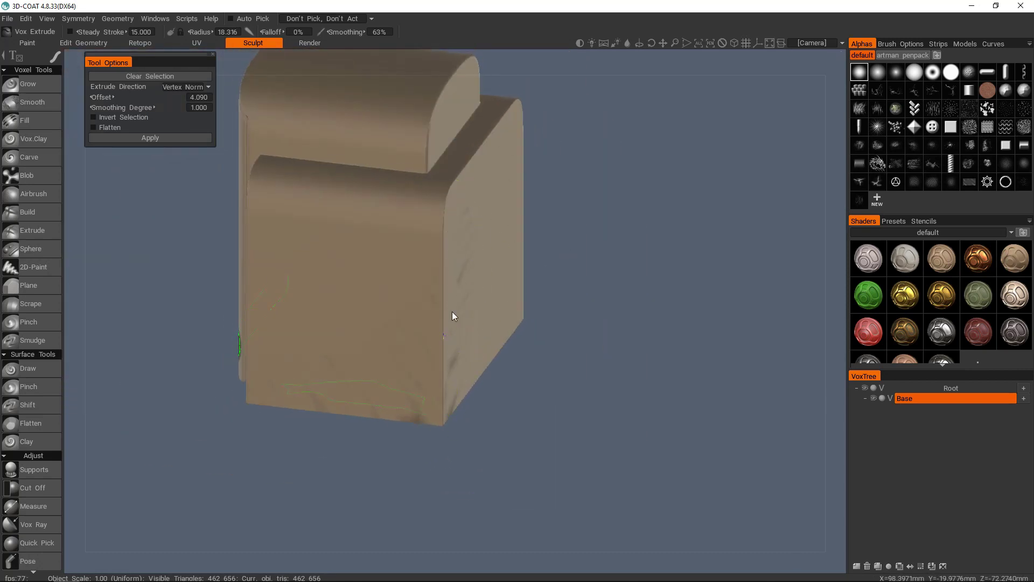
pyautogui.keyDown('alt'); pyautogui.moveTo(442, 338); pyautogui.dragTo(439, 300); pyautogui.keyUp('alt')
pyautogui.keyDown('alt'); pyautogui.moveTo(435, 369); pyautogui.dragTo(566, 307); pyautogui.keyUp('alt')
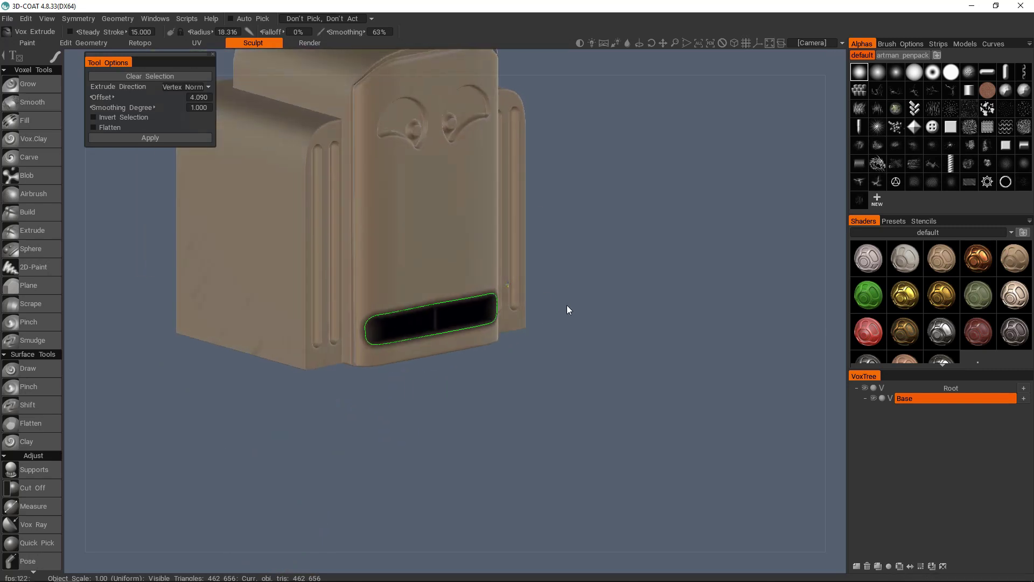
pyautogui.click(157, 137)
# - Position a tilted box primitive, 84.9434 by 32.4820 by 80.5256, partly inside the front face above the raised slot
pyautogui.keyDown('alt'); pyautogui.moveTo(429, 248); pyautogui.dragTo(413, 267); pyautogui.keyUp('alt')
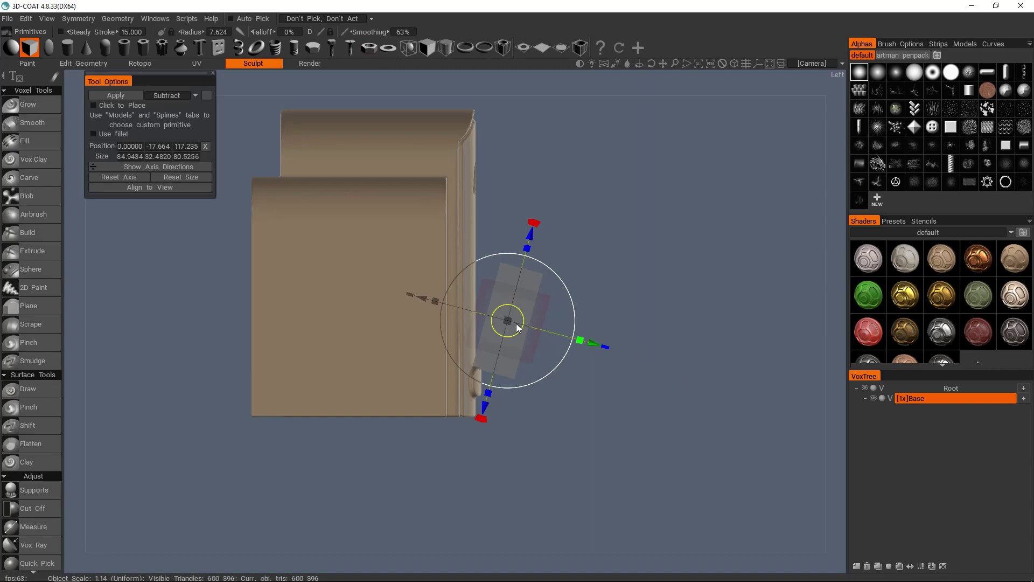
pyautogui.moveTo(515, 327); pyautogui.dragTo(377, 243)
pyautogui.scroll(5, 377, 243)
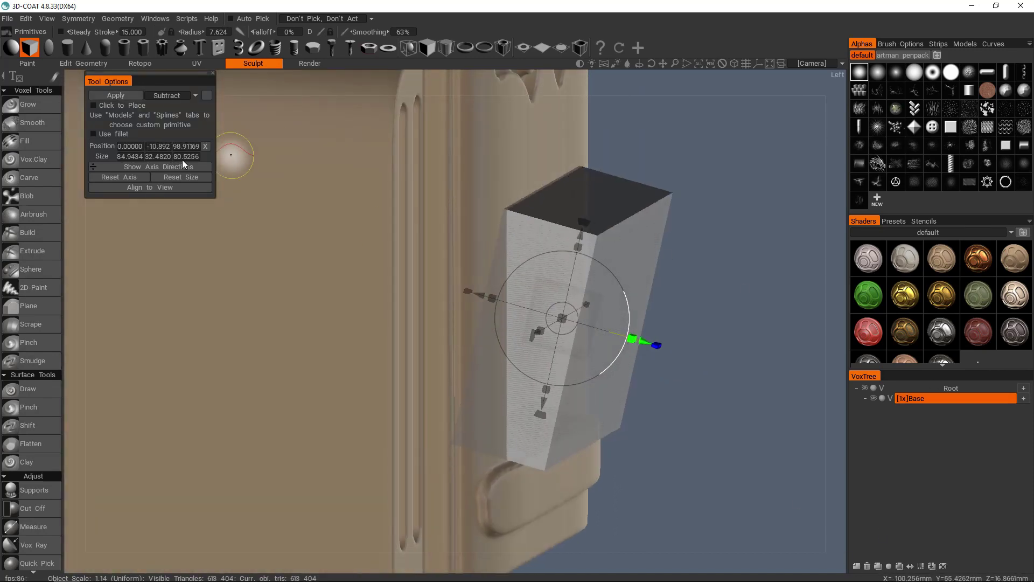
pyautogui.click(28, 104)
pyautogui.scroll(-5, 461, 291)
pyautogui.keyDown('alt'); pyautogui.moveTo(461, 291); pyautogui.dragTo(445, 231); pyautogui.keyUp('alt')
pyautogui.scroll(5, 446, 231)
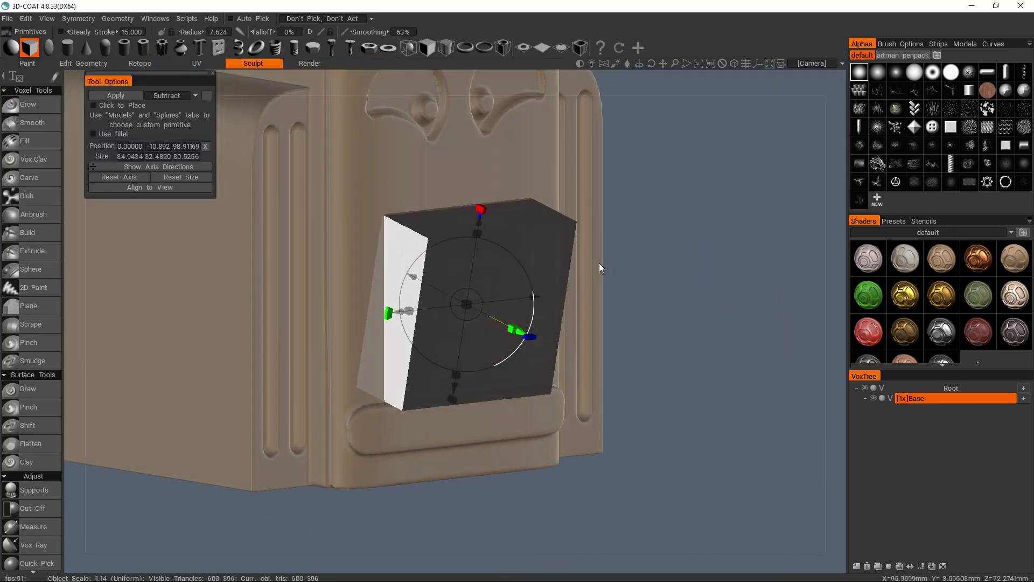
# - Set the box's second size value to 34.1874 and add it as a separate volume with Base hidden
pyautogui.click(167, 95)
pyautogui.click(167, 105)
pyautogui.keyDown('alt'); pyautogui.moveTo(377, 270); pyautogui.dragTo(388, 239); pyautogui.keyUp('alt')
# - Round the box volume's upper corners with a mirrored curved Cut Off in front view
pyautogui.press('space')
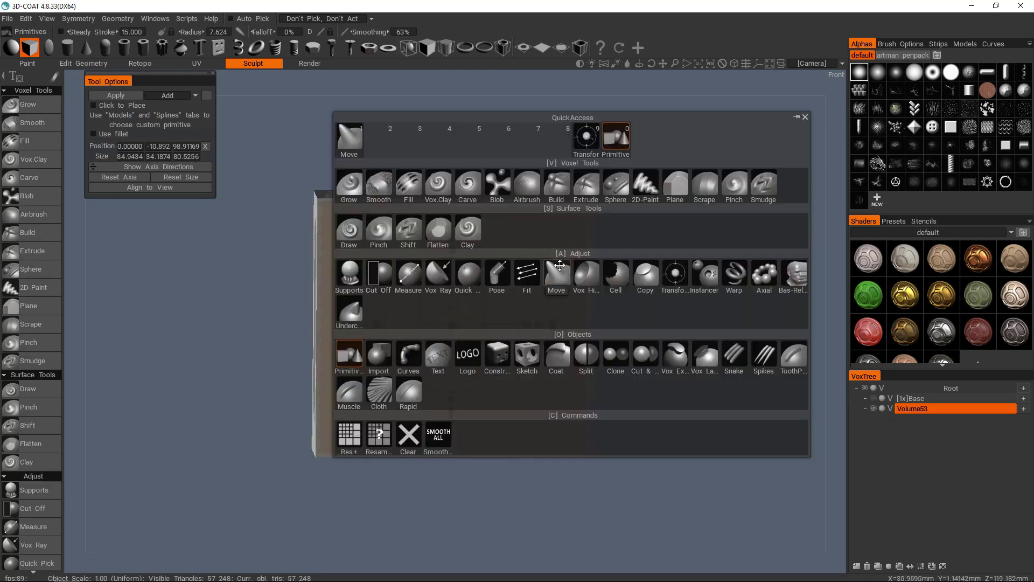
pyautogui.press('c')
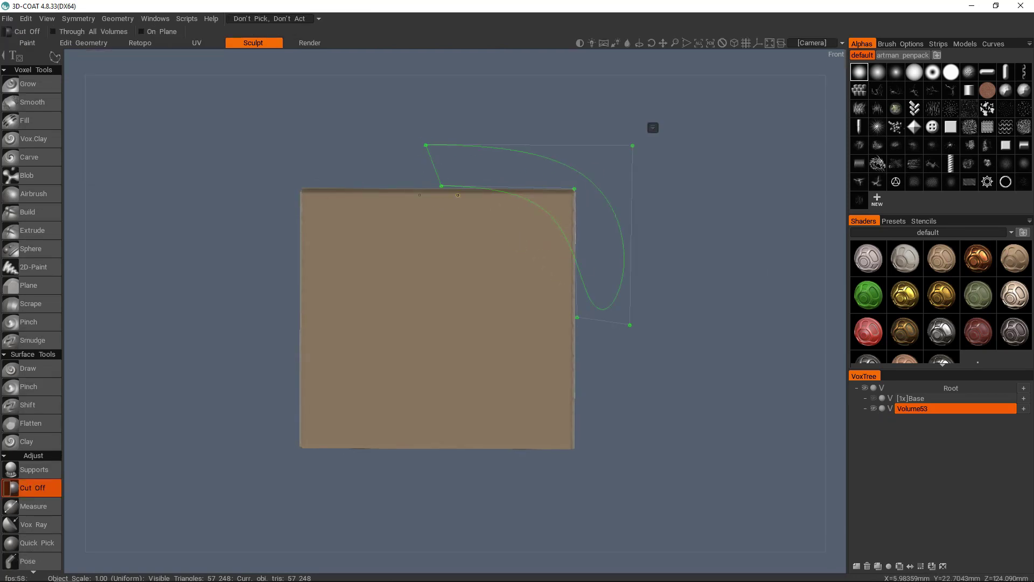
pyautogui.moveTo(577, 319); pyautogui.dragTo(576, 279)
pyautogui.moveTo(441, 186); pyautogui.dragTo(474, 187)
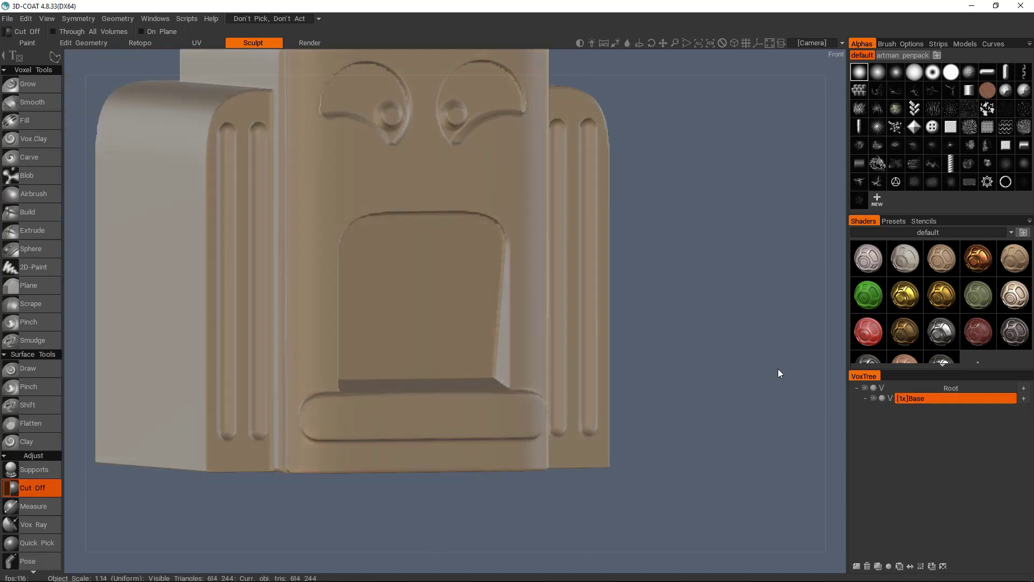
# - Increase Base's resolution to 2x and subtract the rounded box volume from it to cut the mouth opening
pyautogui.moveTo(778, 368); pyautogui.dragTo(592, 280)
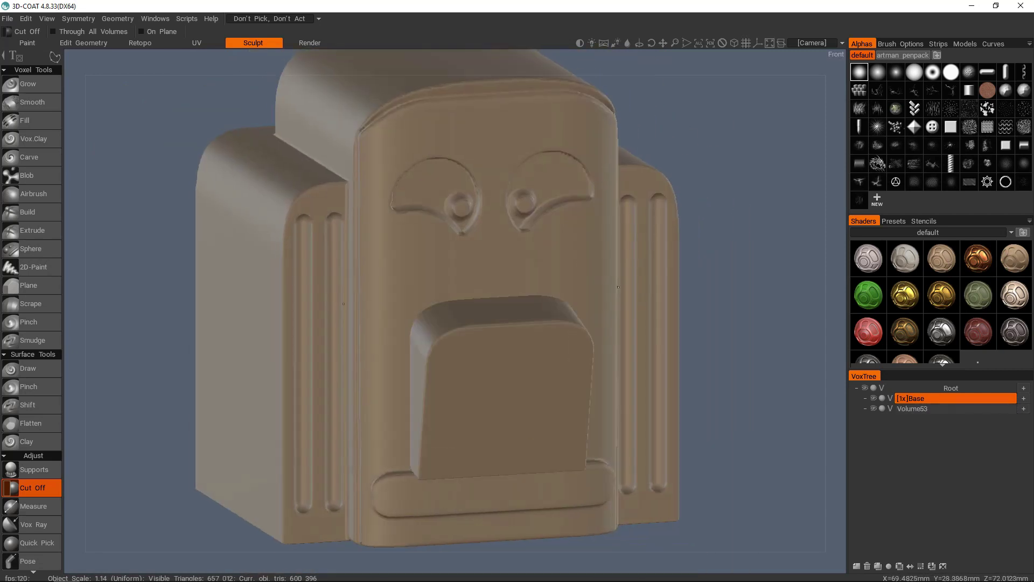
pyautogui.press('space')
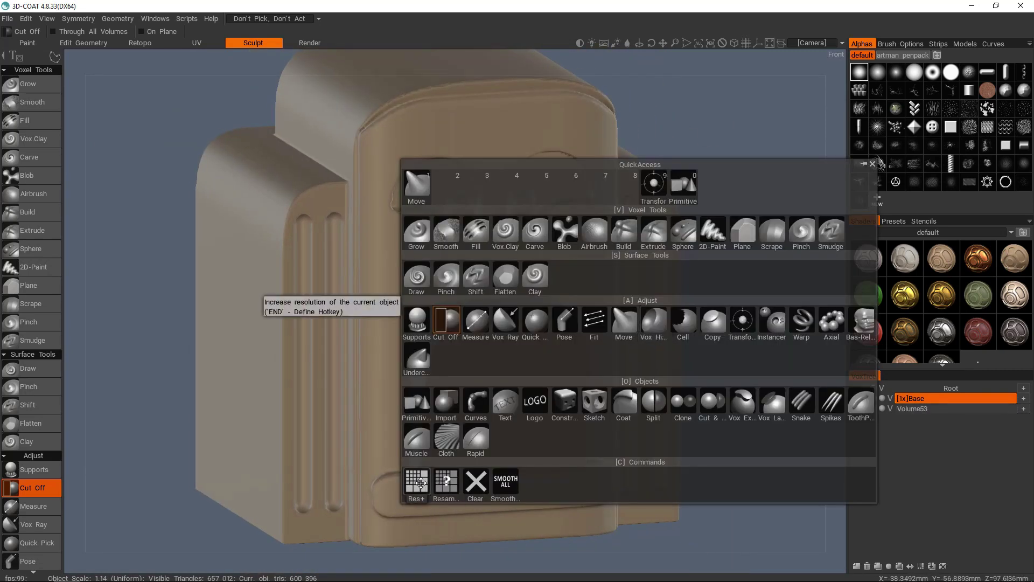
pyautogui.click(422, 483)
pyautogui.moveTo(1013, 403); pyautogui.dragTo(1013, 399)
pyautogui.scroll(4, 522, 305)
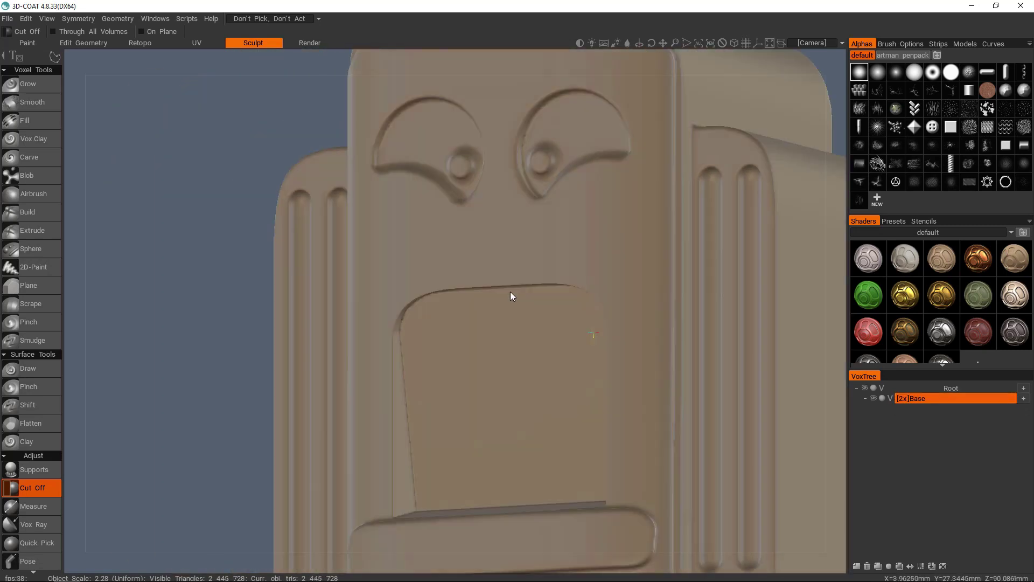
# - Switch the Base volume from voxel mode to surface mode
pyautogui.scroll(-4, 566, 305)
pyautogui.click(890, 398)
pyautogui.moveTo(620, 302); pyautogui.dragTo(394, 280)
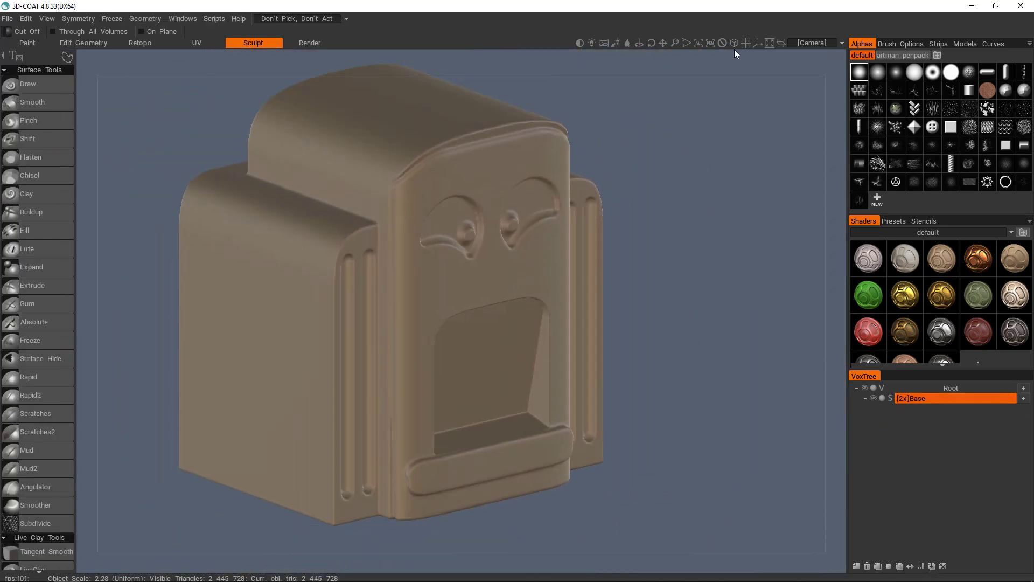
# - Set up a gear primitive in a new volume above the mouth with gear depth 0.120, sharpness 0.675, 16 teeth and height 11.087
pyautogui.scroll(-3, 394, 280)
pyautogui.scroll(1, 465, 298)
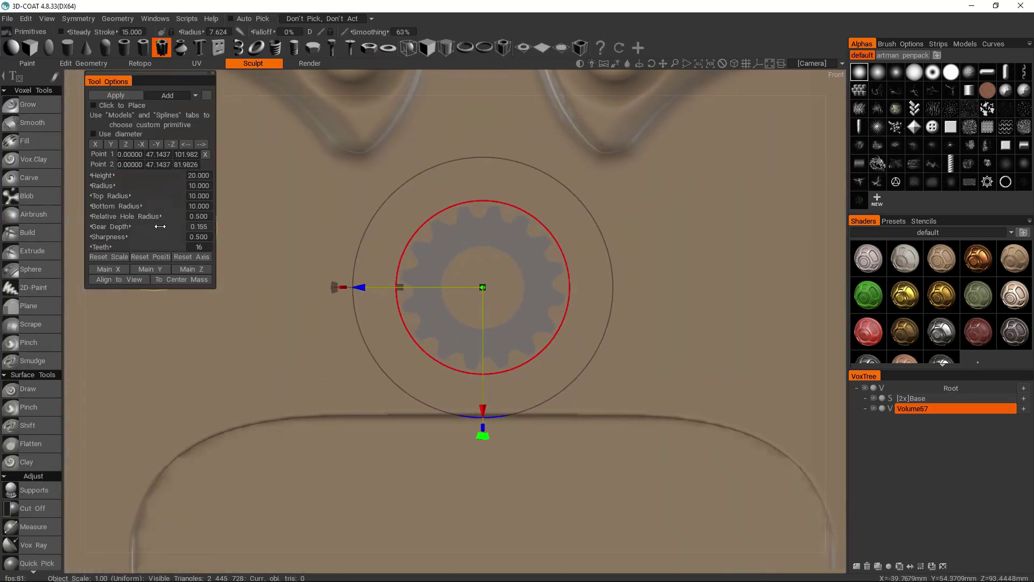
pyautogui.moveTo(115, 239); pyautogui.dragTo(99, 226)
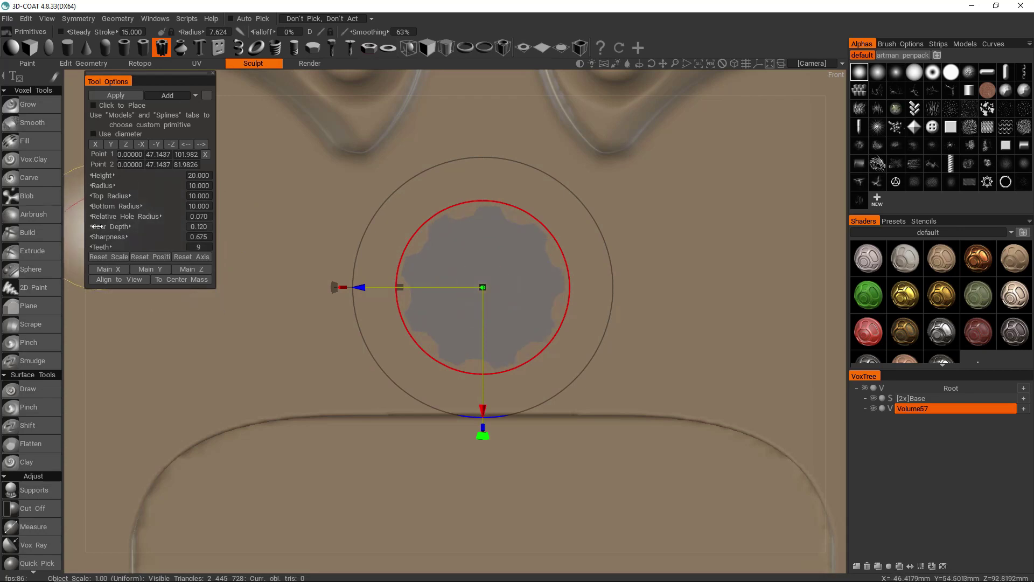
pyautogui.moveTo(439, 223); pyautogui.dragTo(585, 205, button='middle')
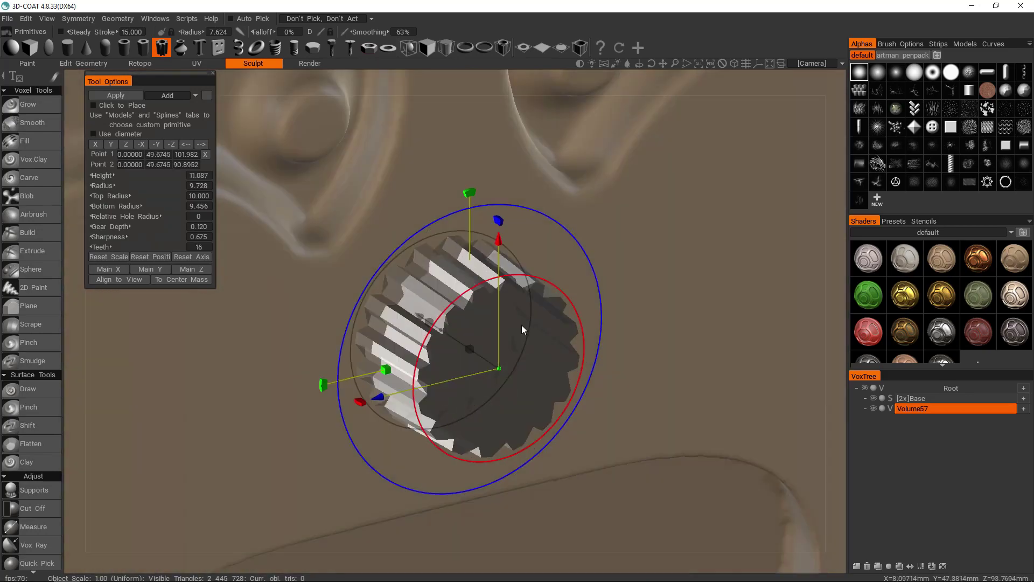
# - Refine the gear to radius 9.616, bottom radius 9.232 and hole radius 0.015, and add it to the new volume at 2x resolution
pyautogui.keyDown('shift'); pyautogui.moveTo(521, 330); pyautogui.dragTo(306, 265, button='middle'); pyautogui.keyUp('shift')
pyautogui.moveTo(452, 291); pyautogui.dragTo(555, 302, button='middle')
pyautogui.moveTo(555, 302); pyautogui.dragTo(558, 238)
pyautogui.moveTo(557, 237); pyautogui.dragTo(840, 406, button='middle')
pyautogui.press('space')
pyautogui.click(530, 481)
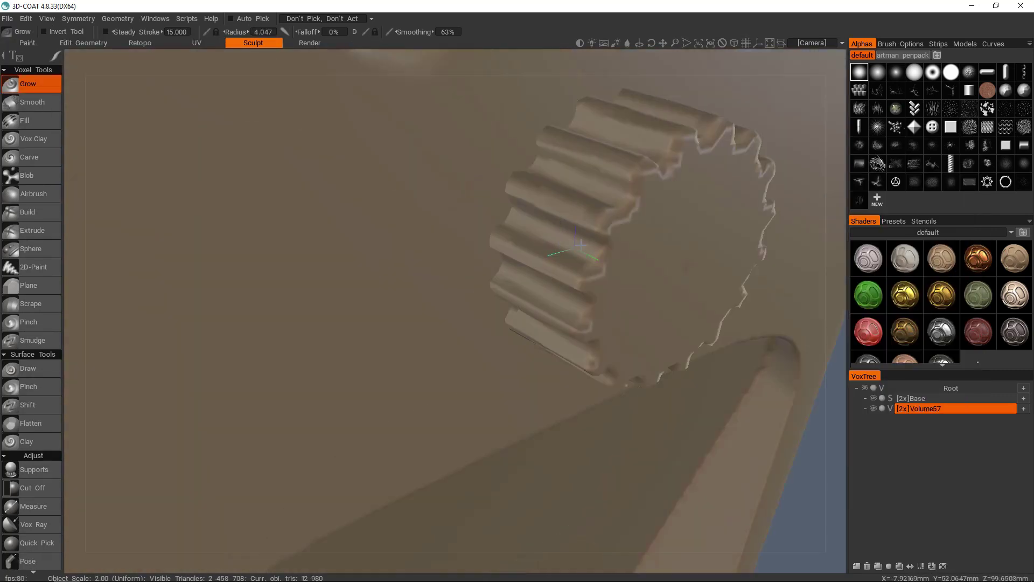
pyautogui.moveTo(580, 244); pyautogui.dragTo(508, 243, button='middle')
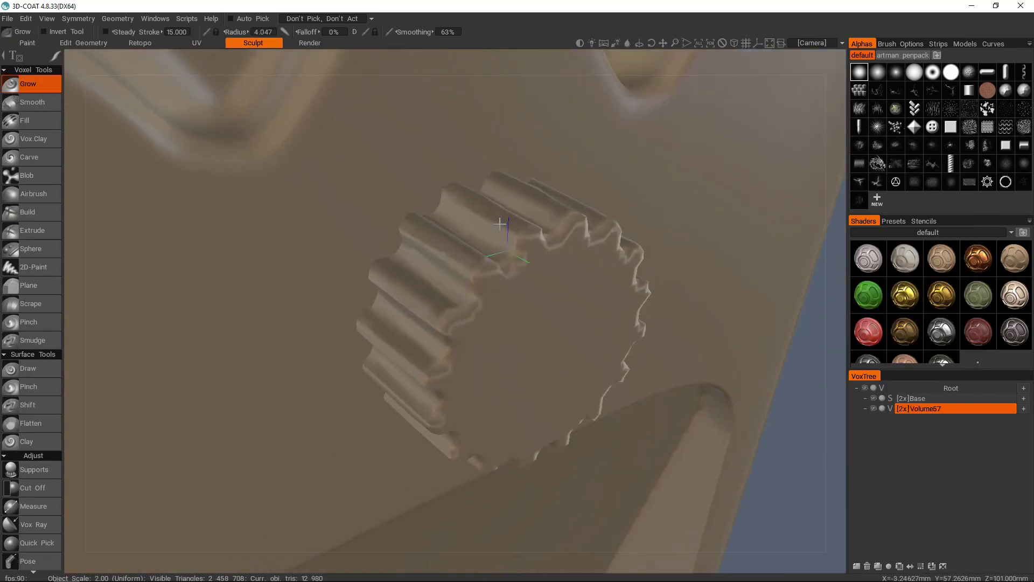
pyautogui.scroll(-5, 645, 251)
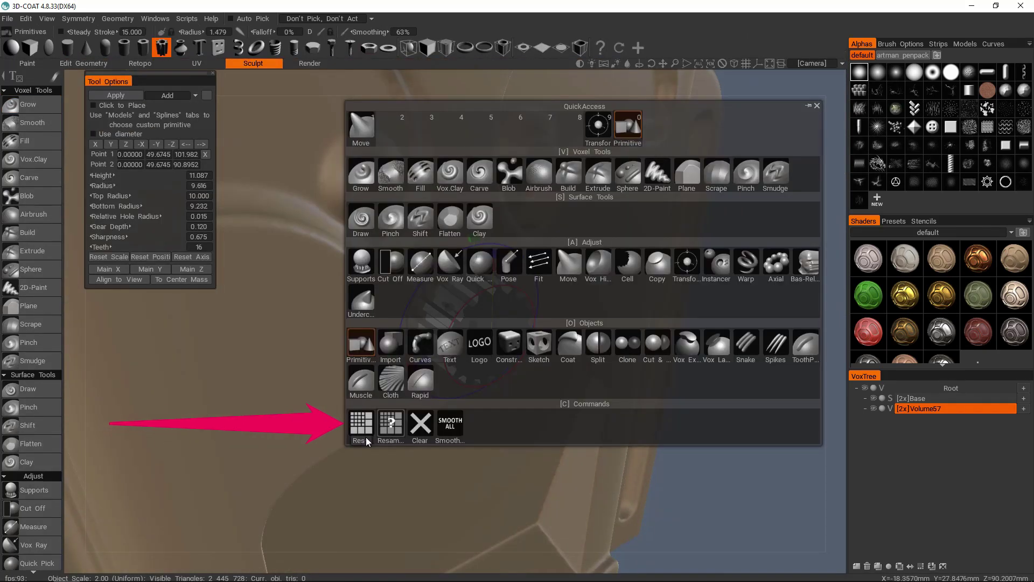
# - Raise the gear volume's resolution to 16x and add the gear primitive to it
pyautogui.click(366, 437)
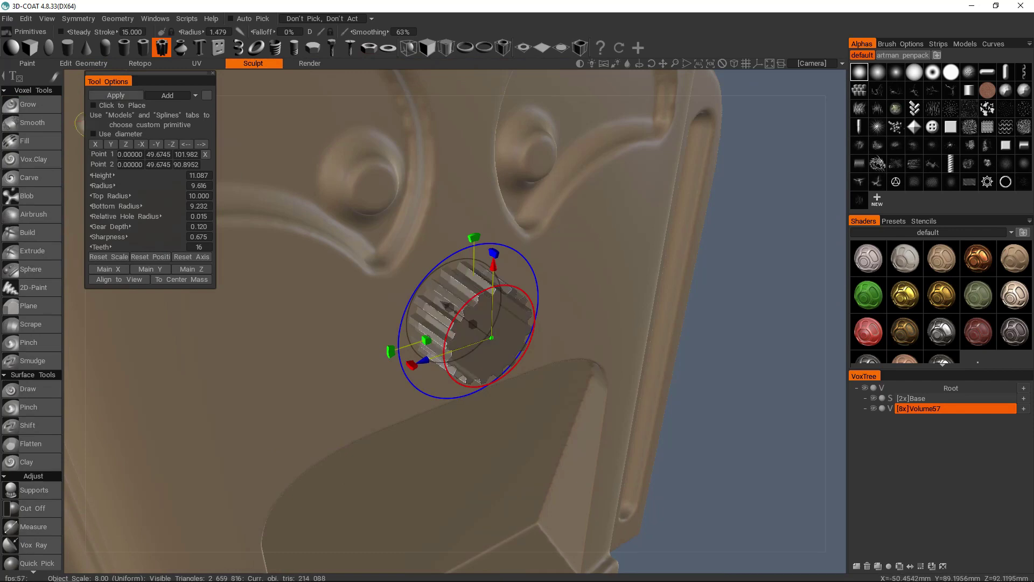
pyautogui.press('space')
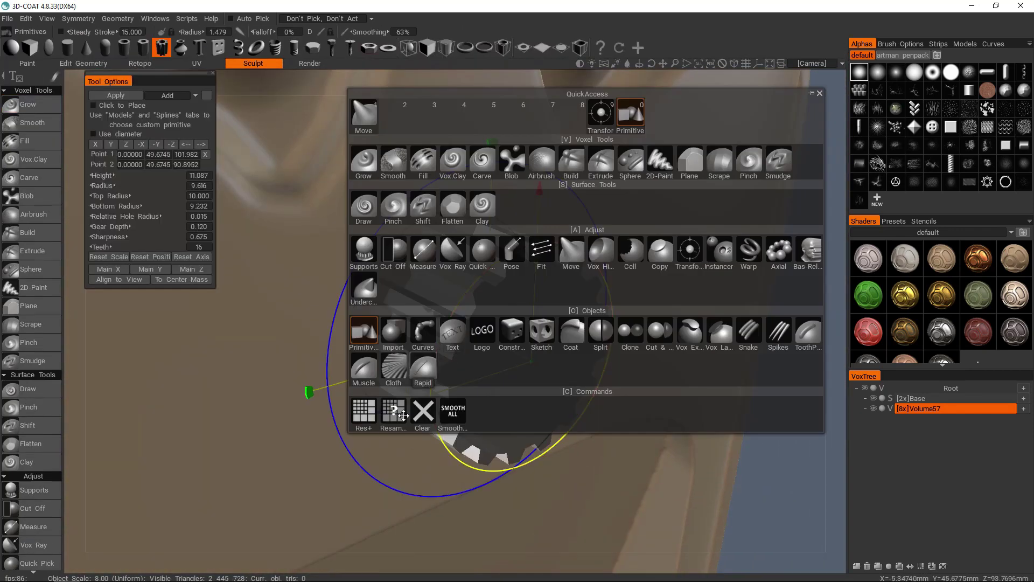
pyautogui.click(403, 415)
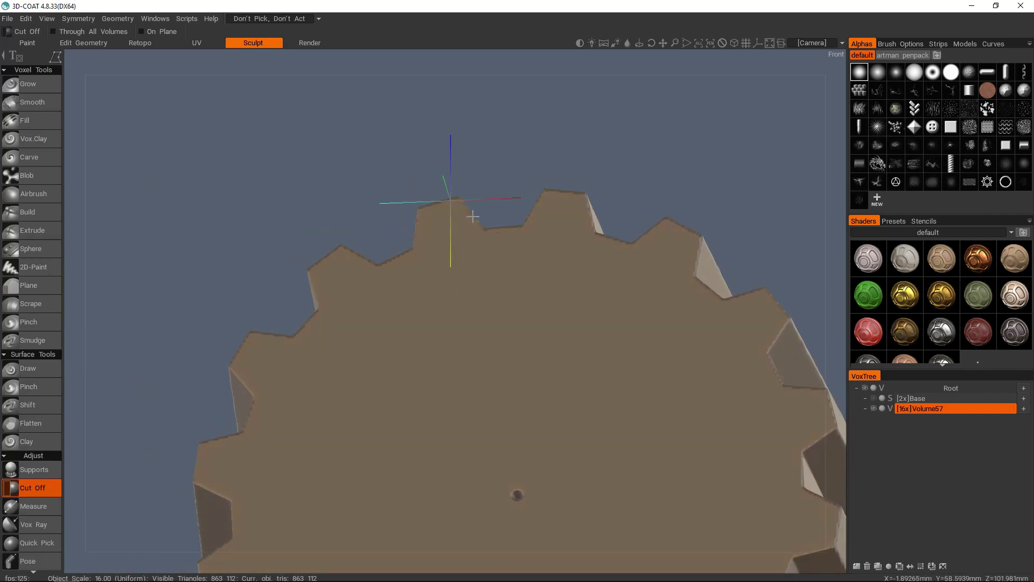
# - Try trimming a tooth gap at the gear's upper edge with Cut Off and undo the cut
pyautogui.rightClick(545, 215)
pyautogui.click(489, 227)
pyautogui.press('Return')
pyautogui.moveTo(475, 164); pyautogui.dragTo(496, 270, button='middle')
pyautogui.hotkey('ctrl', 'z')
# - Set the symmetry type to Radial Symmetry for the gear
pyautogui.press('s')
pyautogui.click(555, 264)
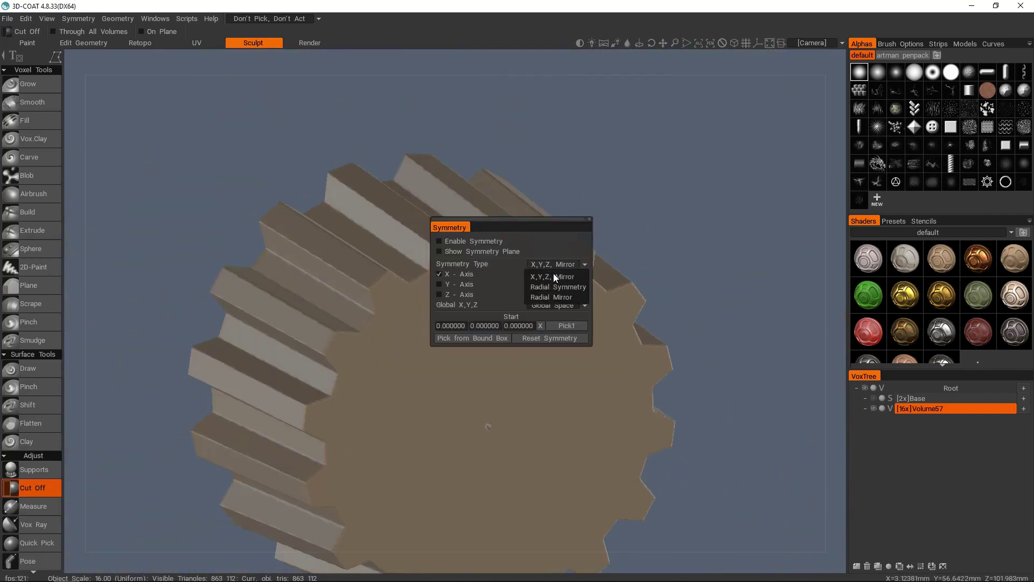
pyautogui.click(555, 287)
# - Rotate the gear primitive until a tooth sits on the vertical centre line, and add it to its volume with Base hidden
pyautogui.moveTo(454, 309); pyautogui.dragTo(430, 370, button='middle')
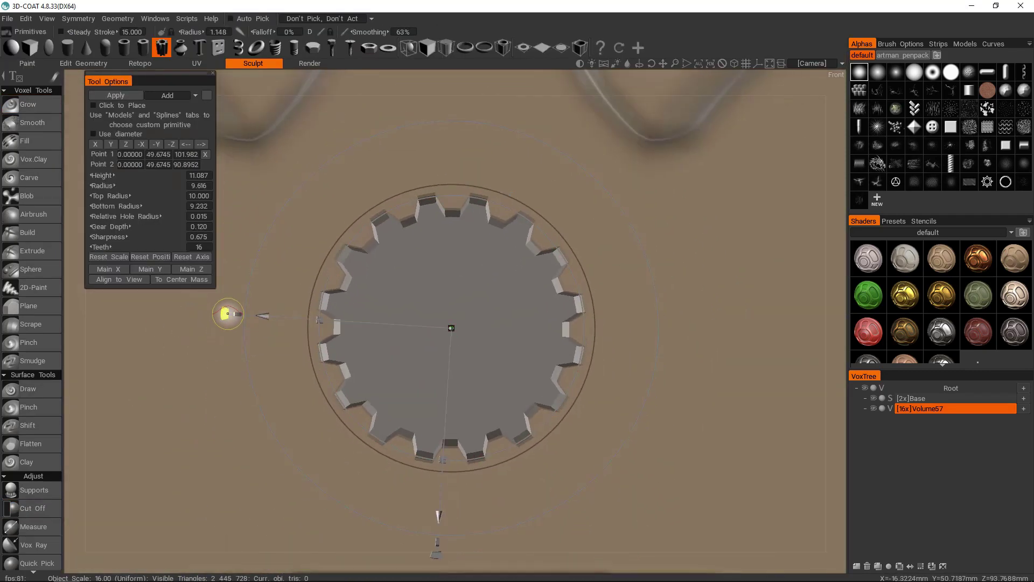
pyautogui.moveTo(228, 313); pyautogui.dragTo(246, 279)
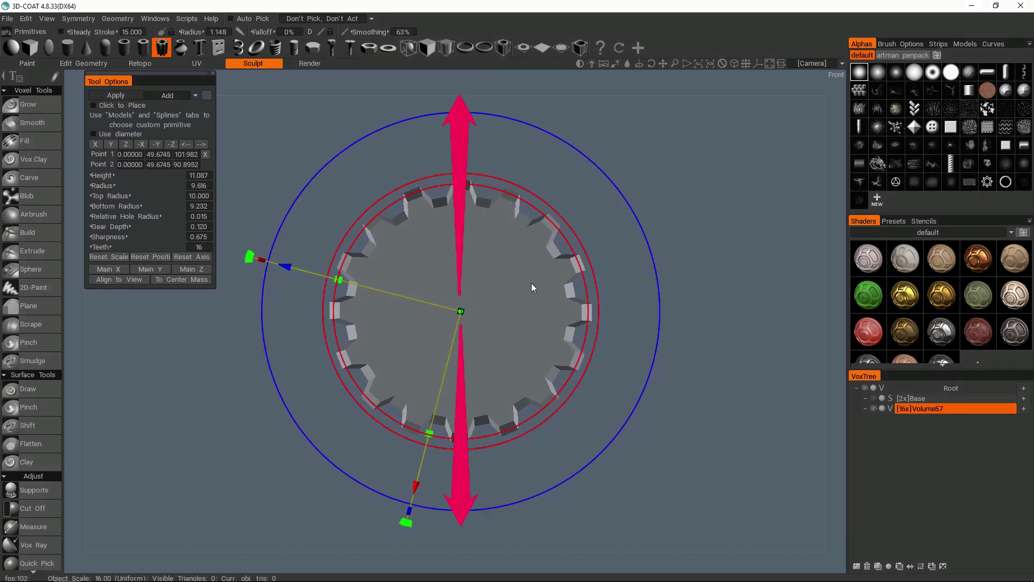
# - Enable X and Y mirror symmetry with visible planes, centred on the gear's bounding box
pyautogui.press('s')
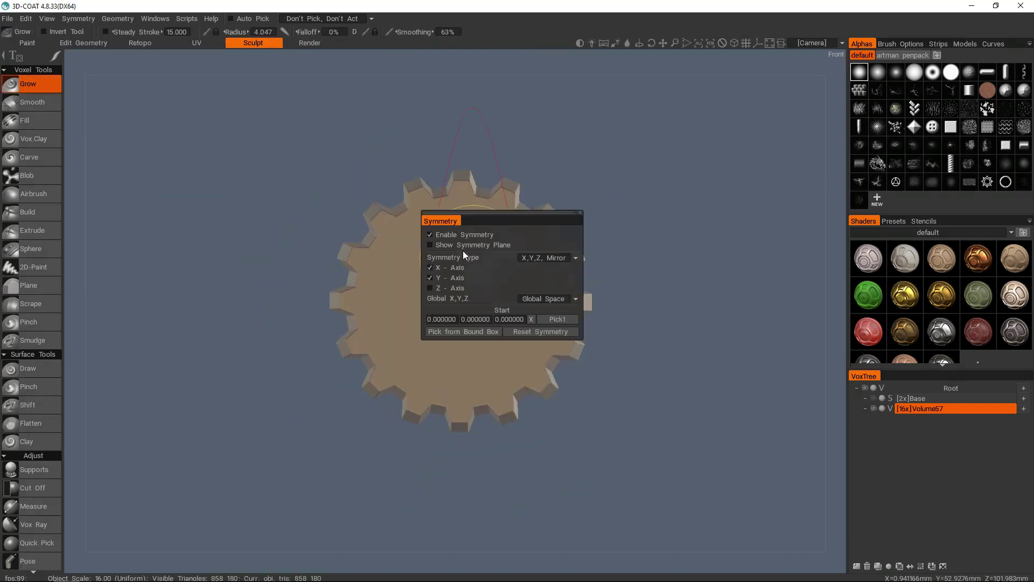
pyautogui.moveTo(415, 284); pyautogui.dragTo(474, 296)
pyautogui.press('s')
pyautogui.moveTo(438, 341); pyautogui.dragTo(464, 299)
pyautogui.press('space')
pyautogui.click(430, 299)
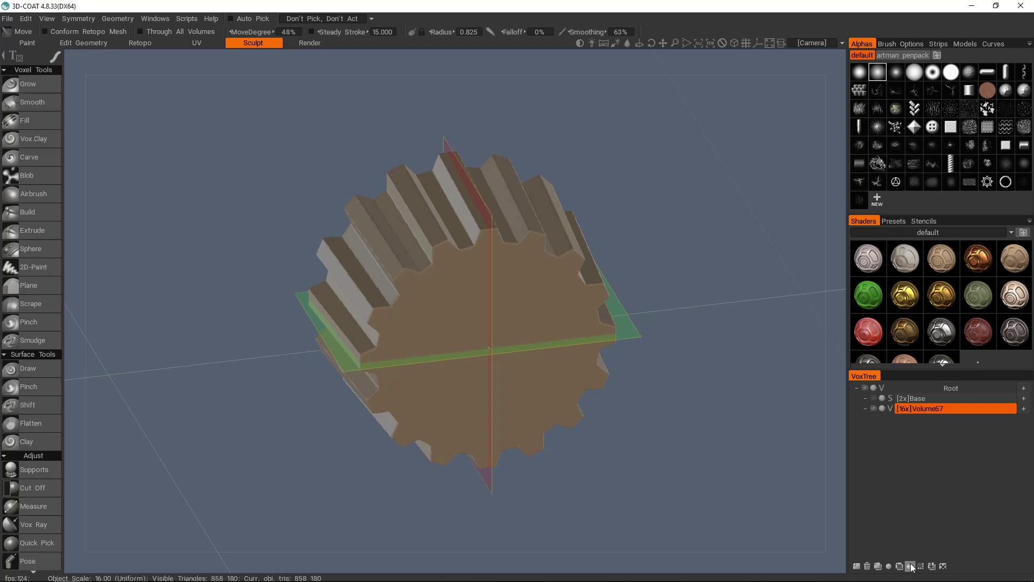
pyautogui.moveTo(569, 302); pyautogui.dragTo(532, 262)
# - Change the symmetry to Radial Symmetry with radial order 16 around the gear's own axis
pyautogui.press('s')
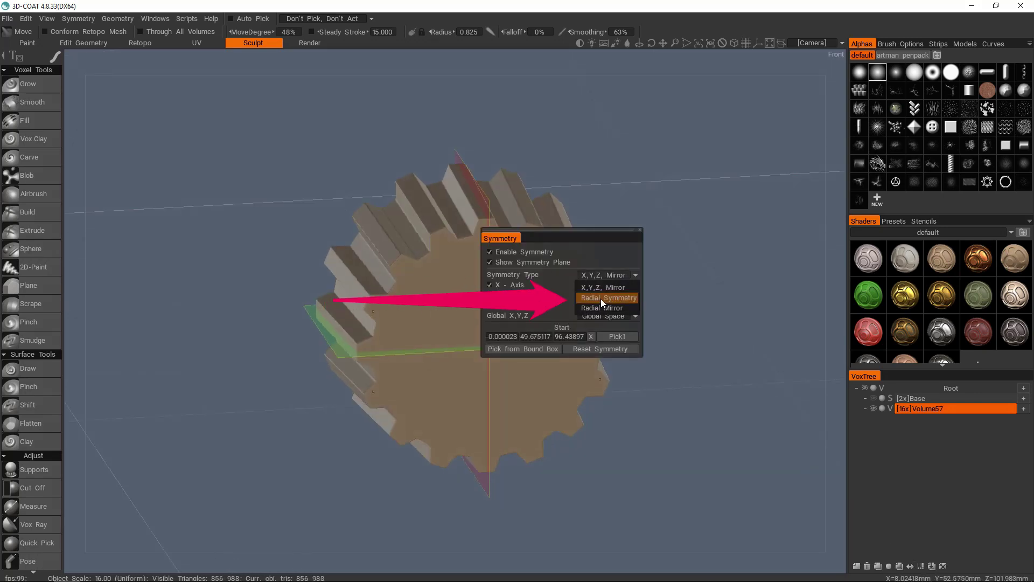
pyautogui.click(601, 299)
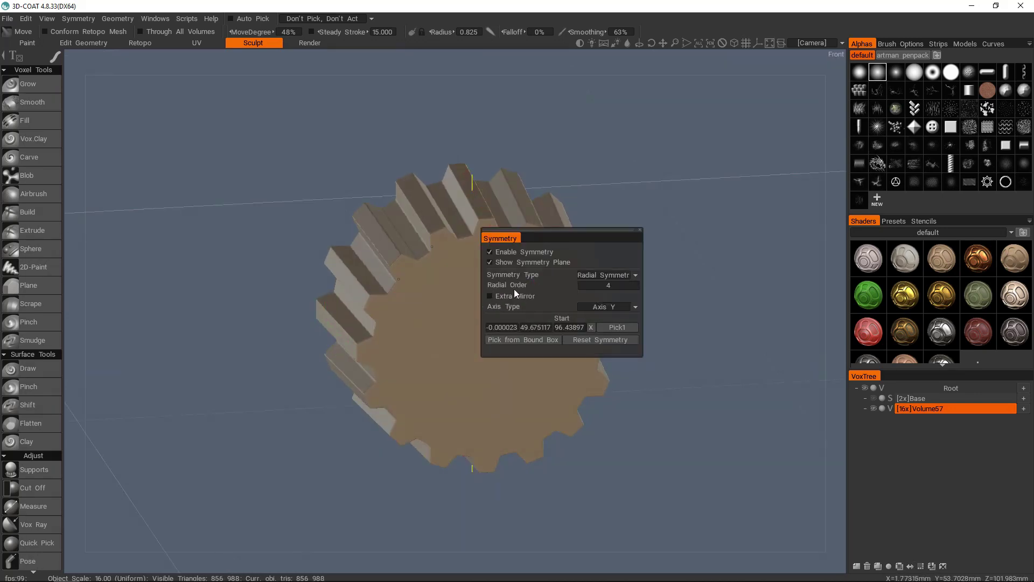
pyautogui.click(632, 289)
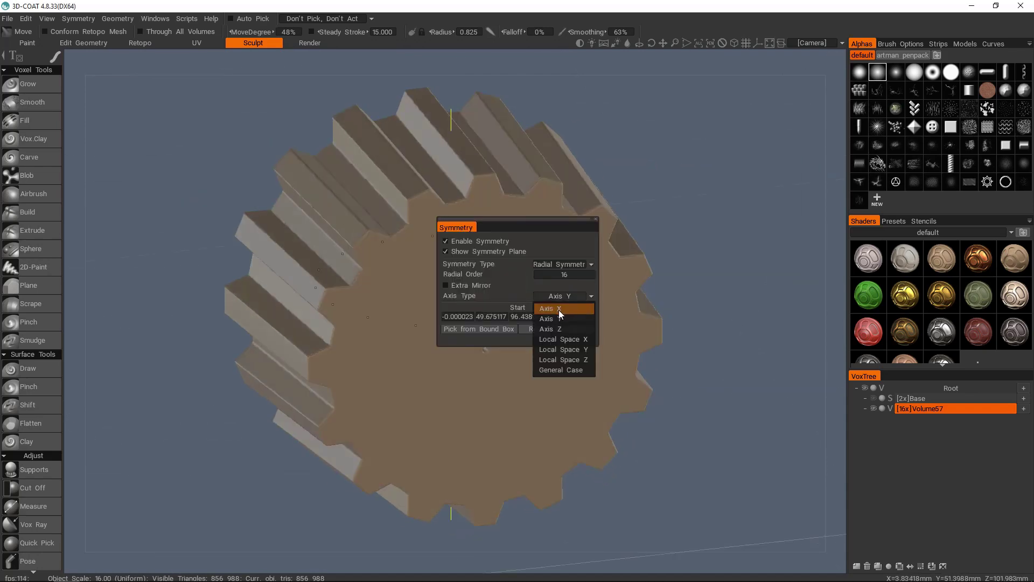
pyautogui.moveTo(559, 308); pyautogui.dragTo(506, 221)
# - Trim the gaps between the gear's teeth with Cut Off, repeated by the radial symmetry
pyautogui.press('space')
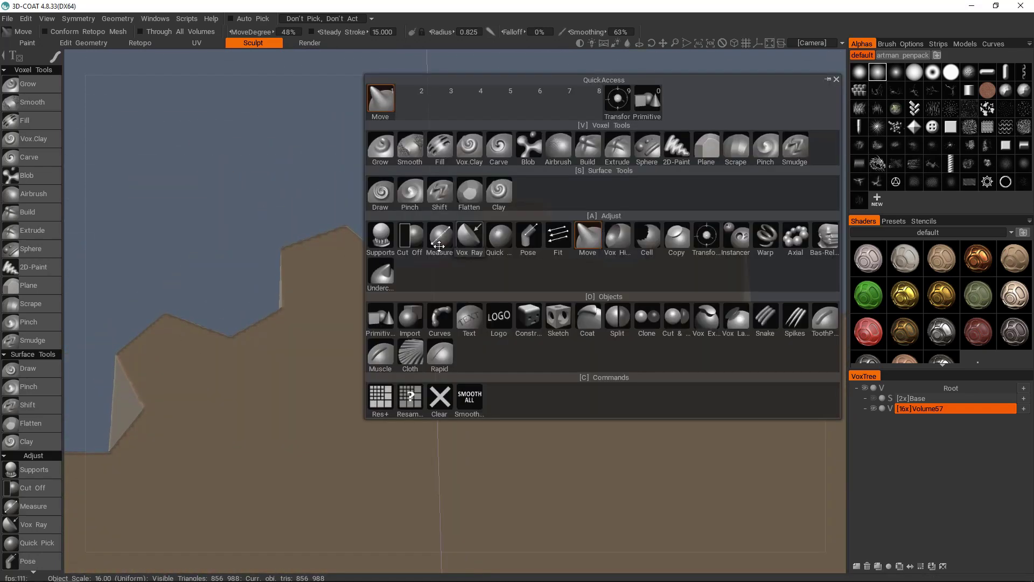
pyautogui.click(410, 328)
pyautogui.moveTo(593, 183); pyautogui.dragTo(593, 184)
pyautogui.moveTo(593, 184); pyautogui.dragTo(708, 266)
# - Select the gear's circular front face inside the teeth with Pose and smooth the selection
pyautogui.click(28, 561)
pyautogui.moveTo(583, 406); pyautogui.dragTo(595, 424)
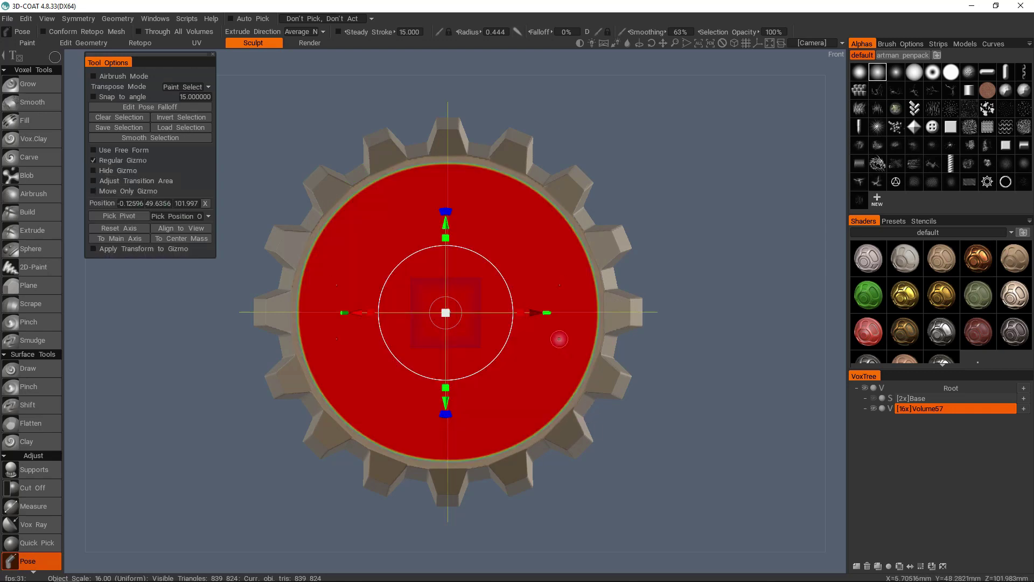
pyautogui.moveTo(559, 339); pyautogui.dragTo(154, 219)
pyautogui.click(151, 138)
# - Pull the selected front face forward along its axis into a domed cap and clear the selection
pyautogui.moveTo(215, 185); pyautogui.dragTo(596, 333)
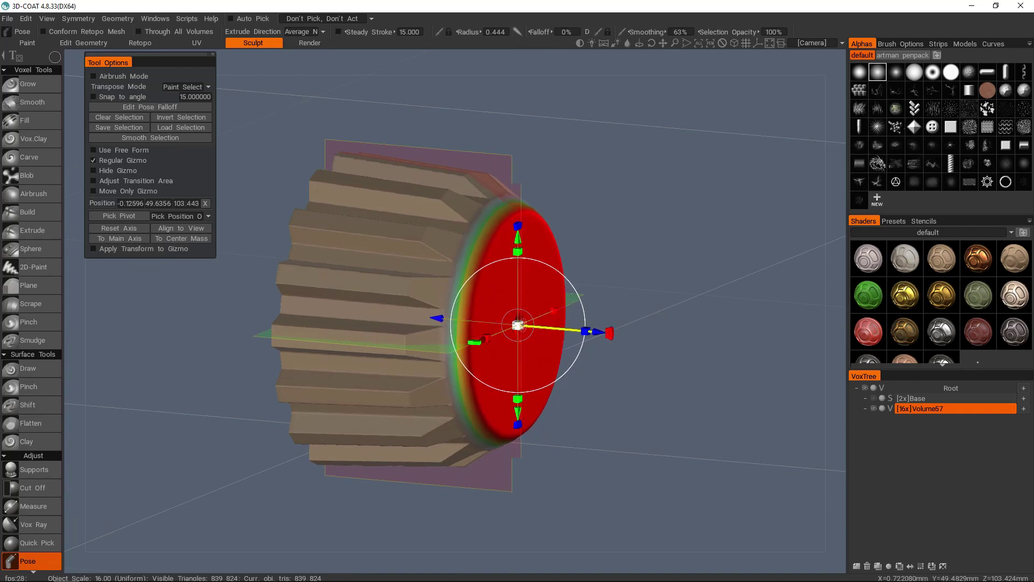
pyautogui.moveTo(620, 228); pyautogui.dragTo(305, 332)
# - Turn off symmetry with its plane display and show the Base volume again
pyautogui.rightClick(463, 273)
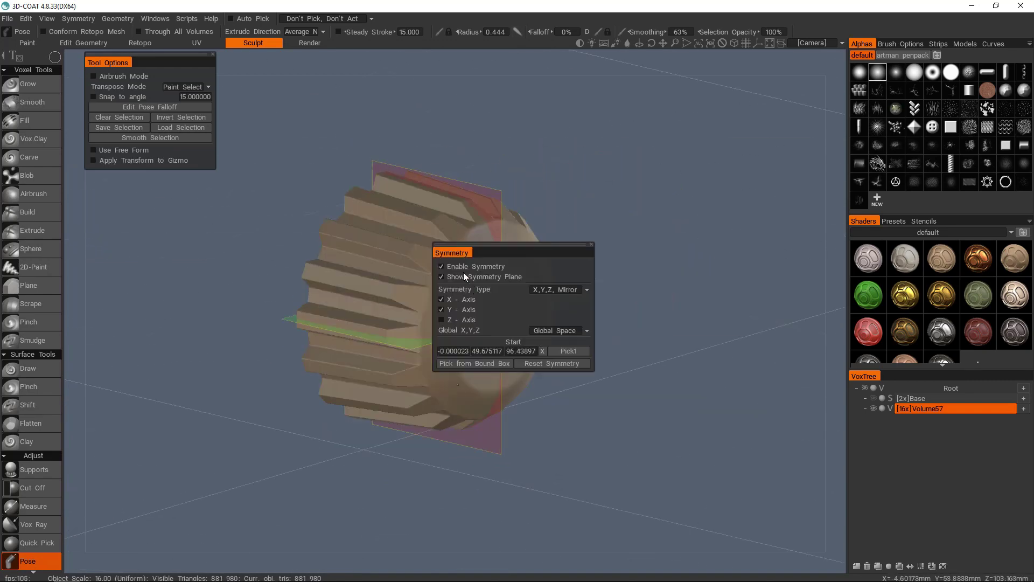
pyautogui.scroll(-5, 439, 318)
pyautogui.scroll(-5, 438, 318)
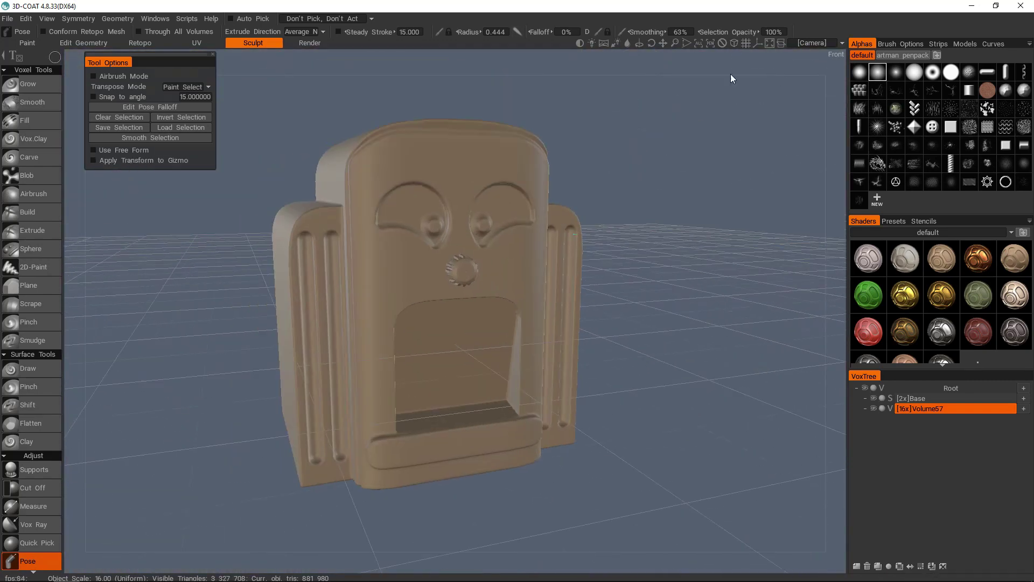
# - Duplicate the gear volume in surface mode and move the slightly reduced copy to the right end of the lower bar
pyautogui.scroll(2, 454, 267)
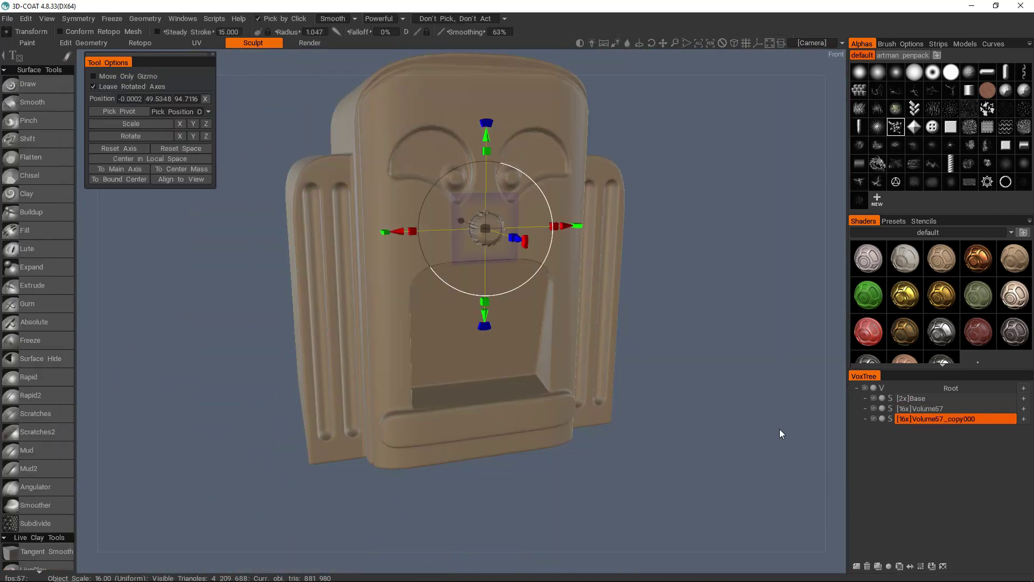
pyautogui.scroll(5, 548, 415)
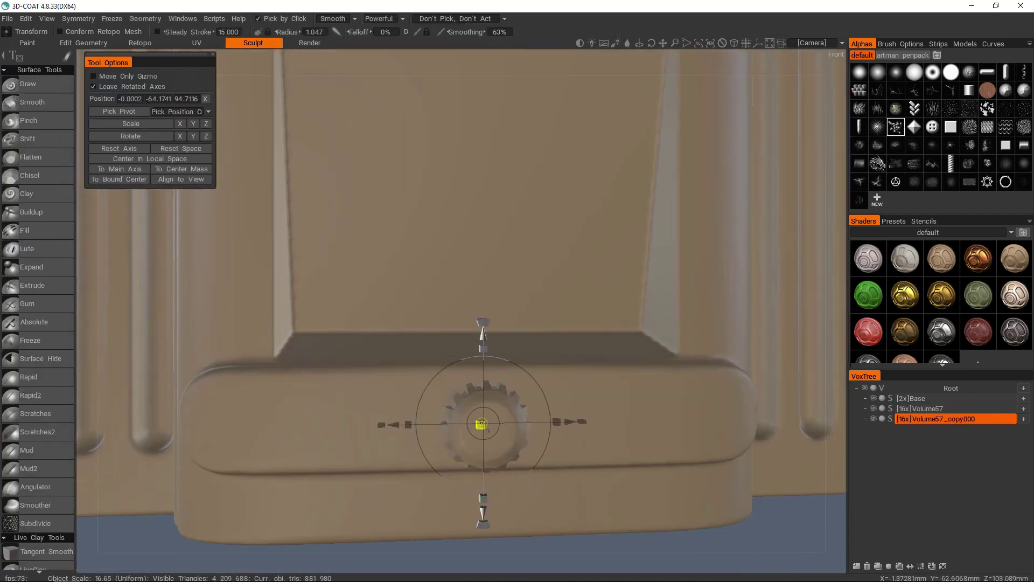
pyautogui.moveTo(576, 416); pyautogui.dragTo(700, 416)
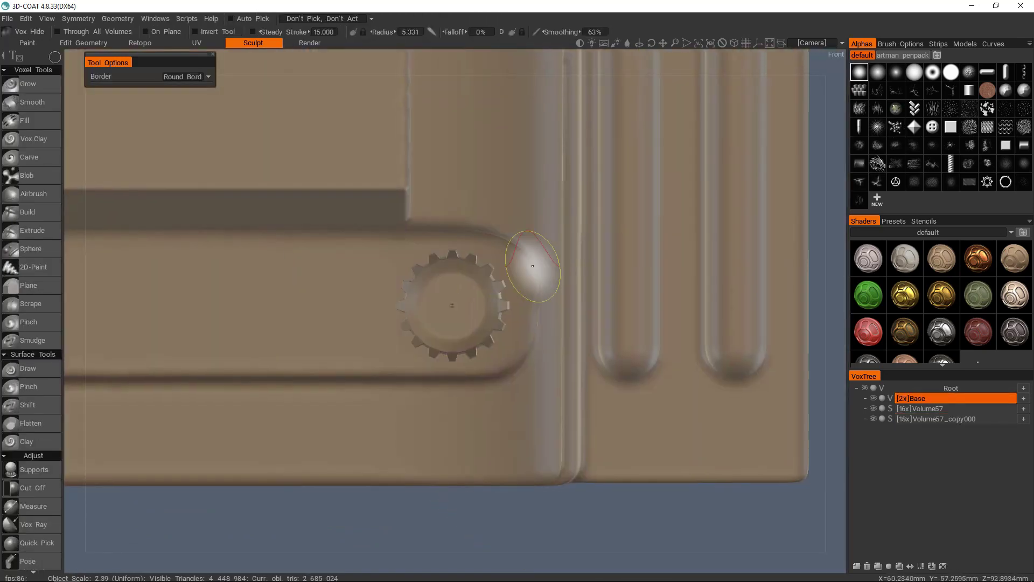
# - Cut mirrored round 17.60 mm holes into both ends of Base's lower bar with Vox Hide, centred on the gear copy
pyautogui.moveTo(452, 305)
pyautogui.mouseDown()
pyautogui.moveTo(506, 345)
pyautogui.moveTo(365, 339)
pyautogui.moveTo(479, 302)
pyautogui.moveTo(496, 332)
pyautogui.mouseUp()
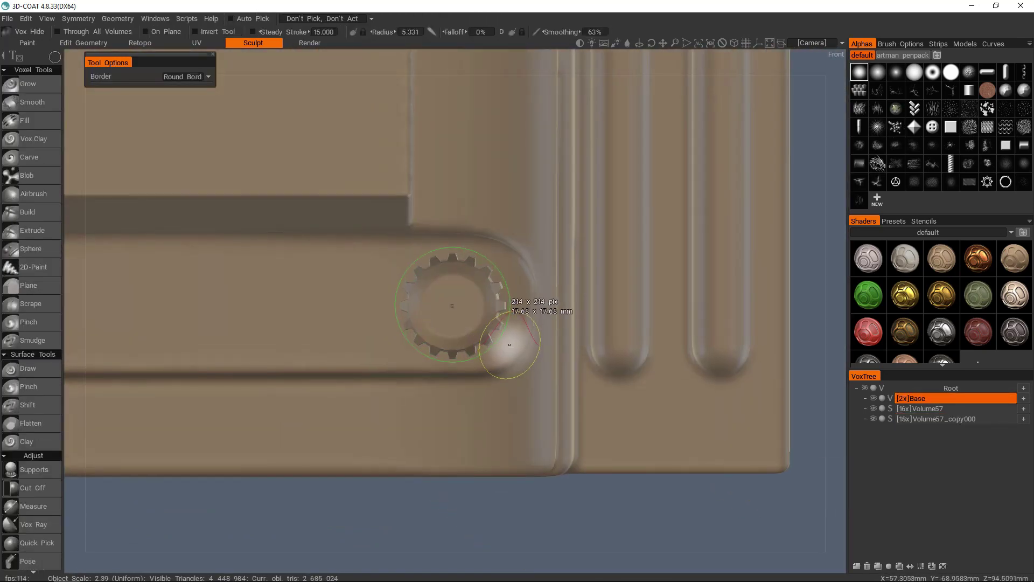
pyautogui.moveTo(498, 327)
pyautogui.mouseDown()
pyautogui.moveTo(612, 275)
pyautogui.moveTo(602, 282)
pyautogui.moveTo(560, 210)
pyautogui.moveTo(538, 205)
pyautogui.mouseUp()
pyautogui.moveTo(538, 205); pyautogui.dragTo(507, 179, button='right')
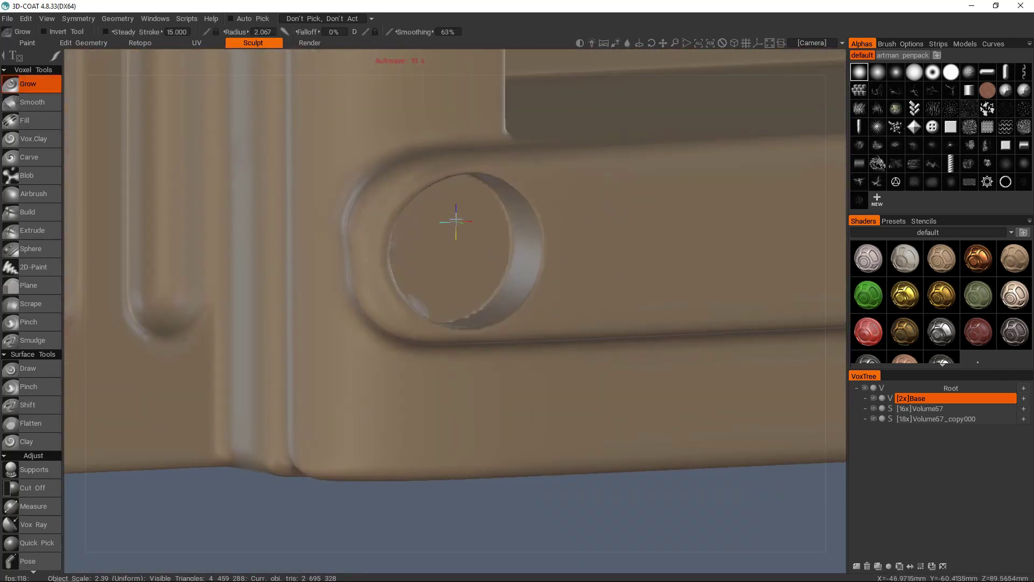
# - Build up and even out the rim around the lower bar's left hole with the Grow brush at radius 2.067
pyautogui.moveTo(456, 221); pyautogui.dragTo(386, 299)
pyautogui.moveTo(462, 336)
pyautogui.mouseDown()
pyautogui.moveTo(452, 340)
pyautogui.moveTo(510, 332)
pyautogui.mouseUp()
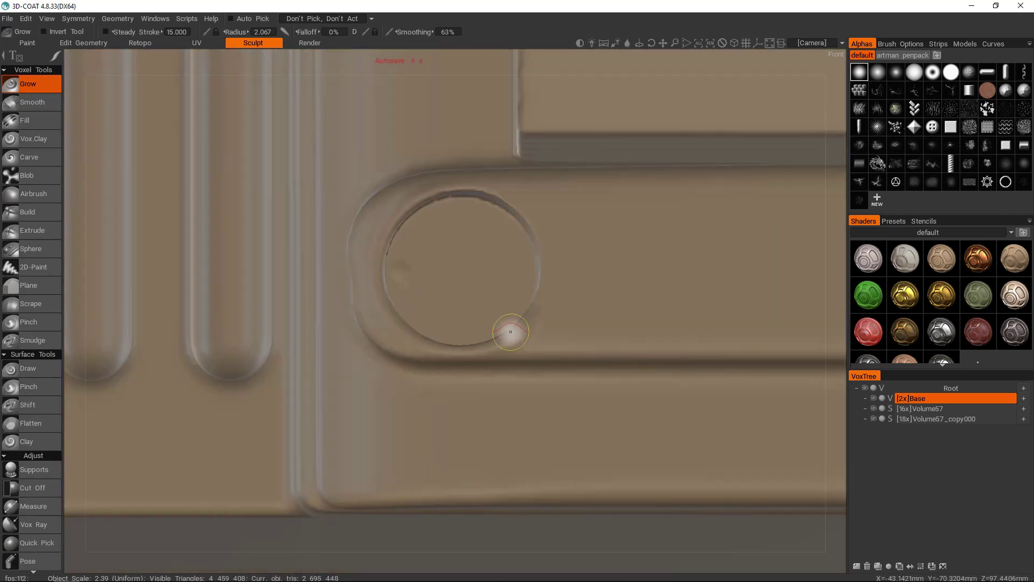
pyautogui.moveTo(543, 287); pyautogui.dragTo(507, 193)
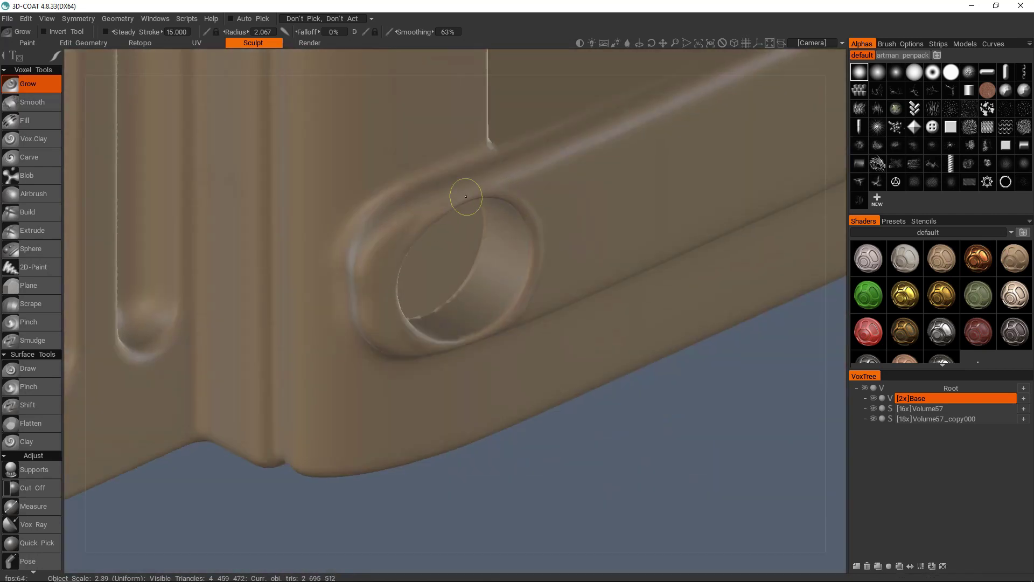
pyautogui.moveTo(543, 223); pyautogui.dragTo(530, 210)
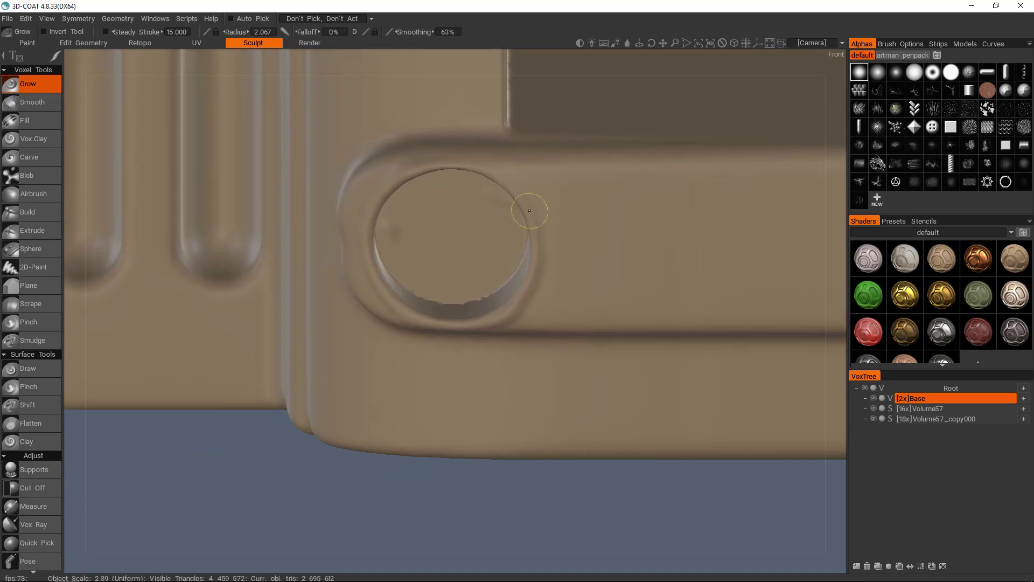
pyautogui.moveTo(520, 303); pyautogui.dragTo(533, 225)
pyautogui.moveTo(570, 268); pyautogui.dragTo(351, 310)
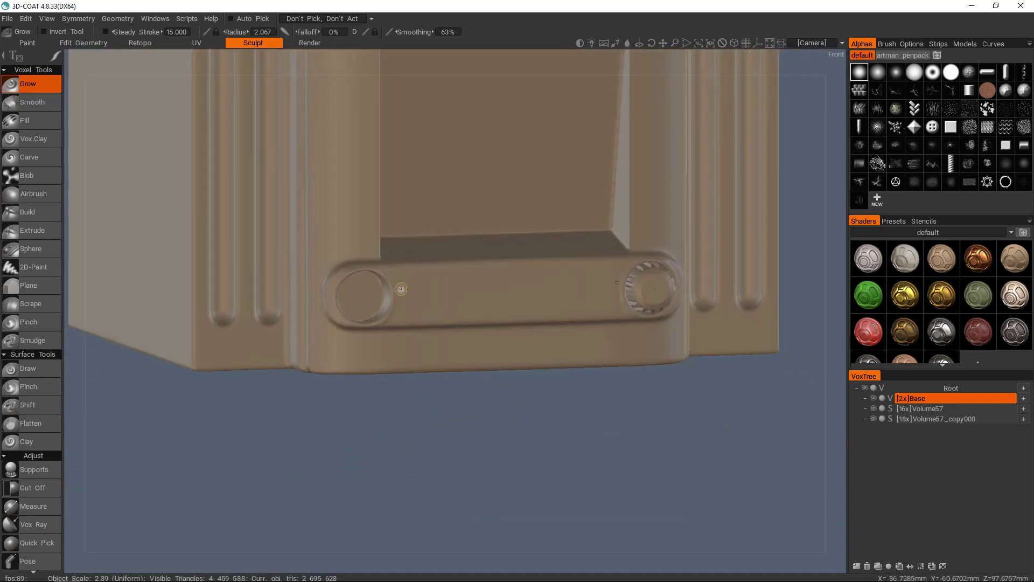
# - Sharpen the rounded outline of the lower bar's left end with the surface Pinch brush at radius 2.606
pyautogui.scroll(6, 409, 258)
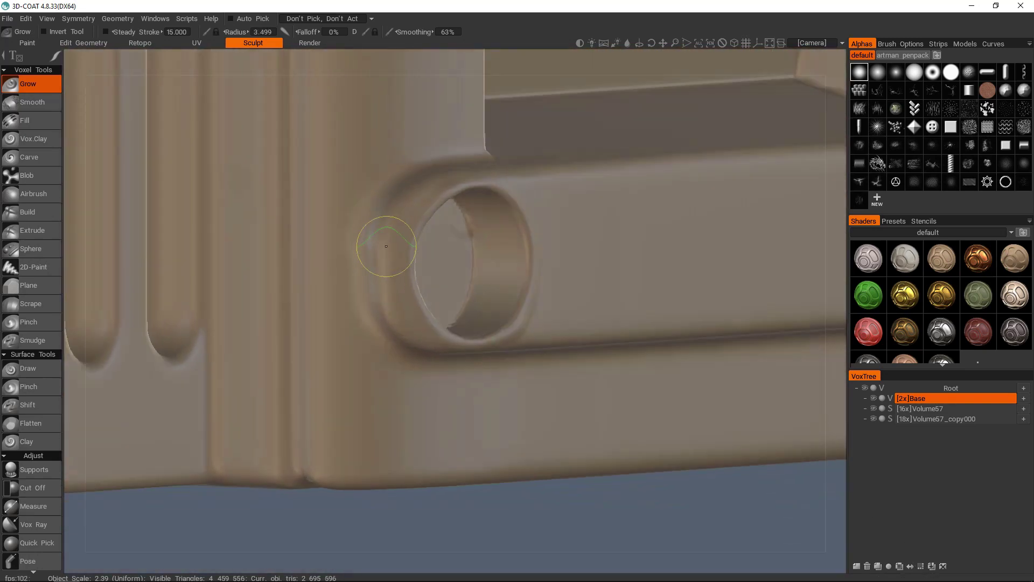
pyautogui.press('space')
pyautogui.click(366, 203)
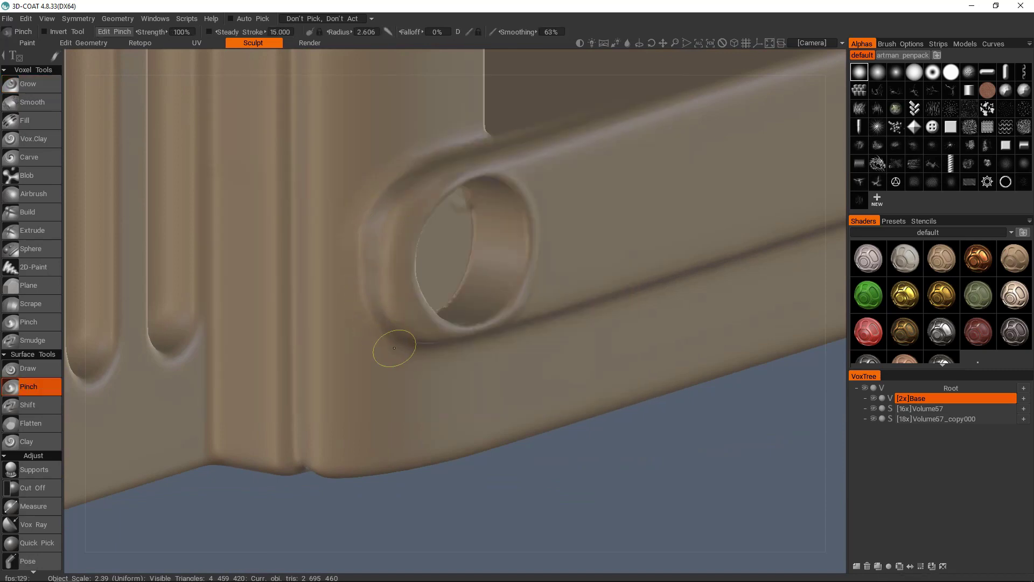
pyautogui.moveTo(357, 242); pyautogui.dragTo(427, 100, button='right')
pyautogui.moveTo(411, 151)
pyautogui.mouseDown(button='right')
pyautogui.moveTo(288, 206)
pyautogui.moveTo(389, 324)
pyautogui.moveTo(393, 291)
pyautogui.moveTo(555, 355)
pyautogui.moveTo(489, 243)
pyautogui.mouseUp(button='right')
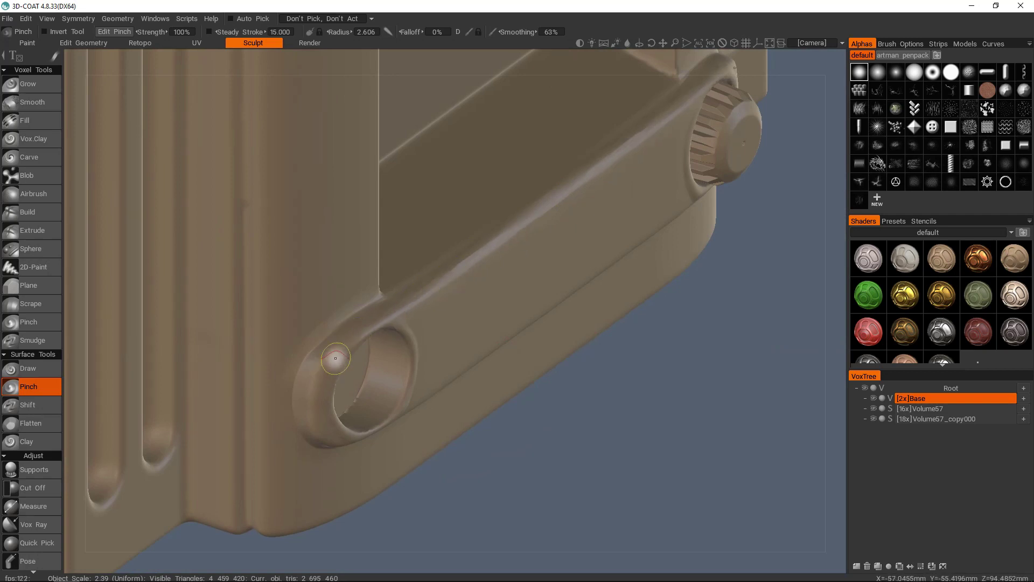
pyautogui.moveTo(312, 396); pyautogui.dragTo(369, 215, button='right')
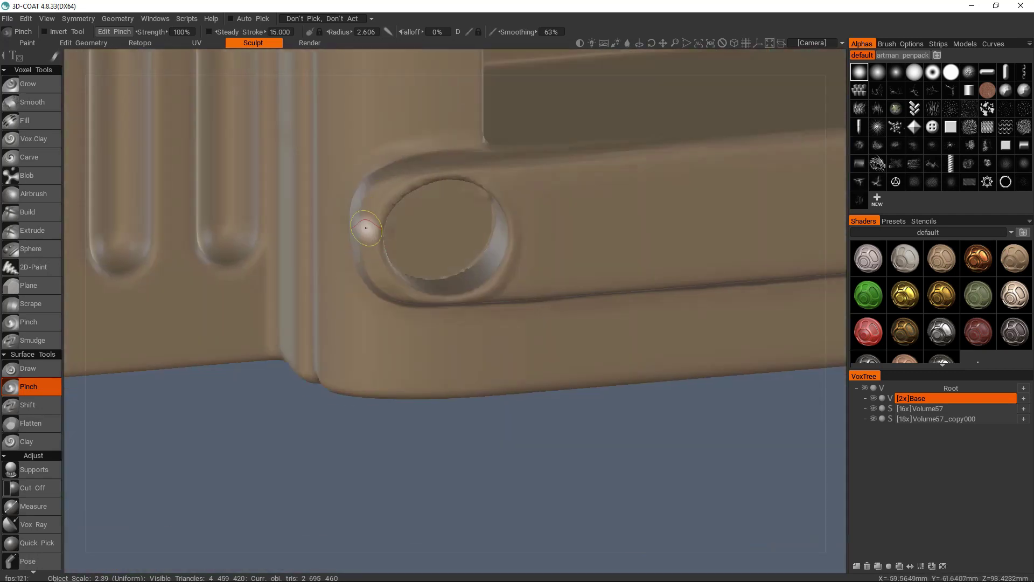
pyautogui.moveTo(411, 247)
pyautogui.mouseDown(button='right')
pyautogui.moveTo(522, 210)
pyautogui.moveTo(528, 296)
pyautogui.moveTo(333, 228)
pyautogui.moveTo(417, 259)
pyautogui.mouseUp(button='right')
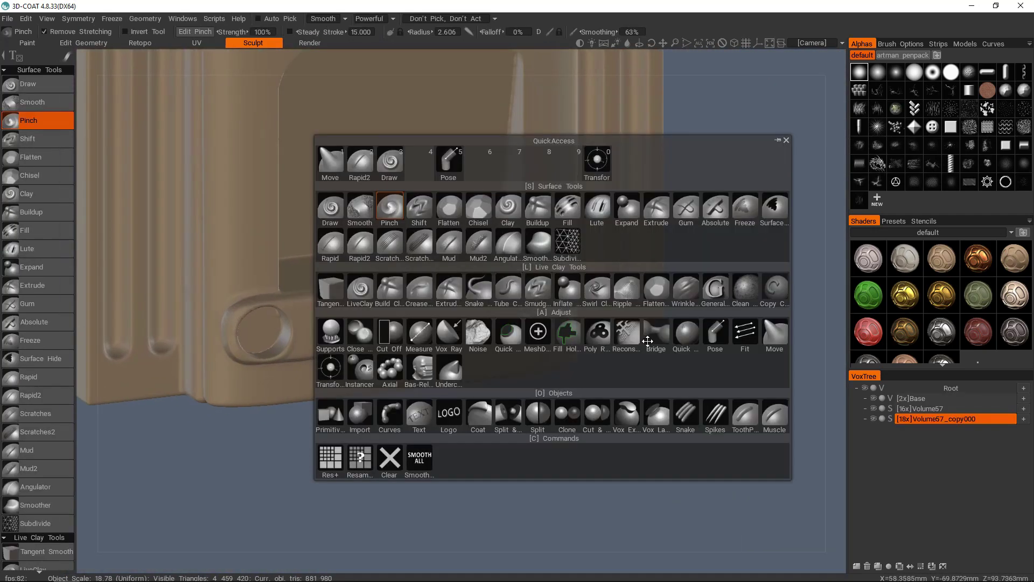
# - Duplicate the lower bar's gear and move the copy into the left hole at X -48.892, Y -63.052
pyautogui.moveTo(427, 326); pyautogui.dragTo(343, 327)
pyautogui.scroll(5, 573, 284)
pyautogui.moveTo(573, 283); pyautogui.dragTo(517, 210, button='right')
pyautogui.scroll(-4, 614, 215)
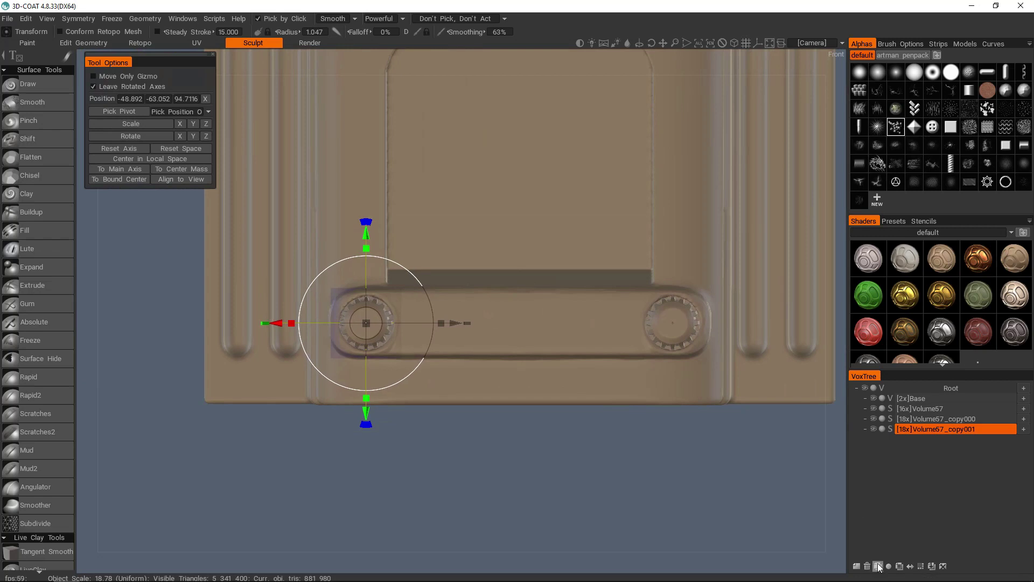